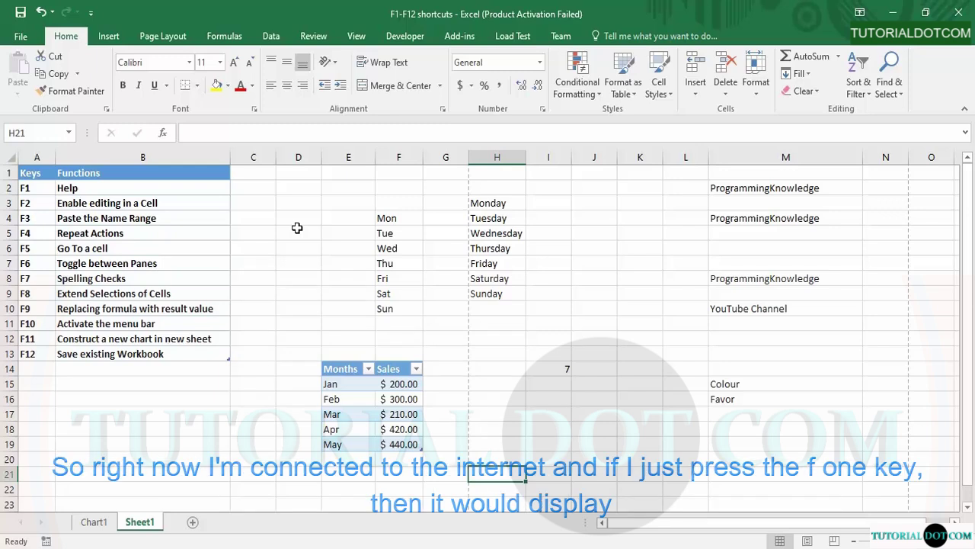
# Step: Open the program's help, look over the top help topics and search for hlookup
pyautogui.click(297, 228)
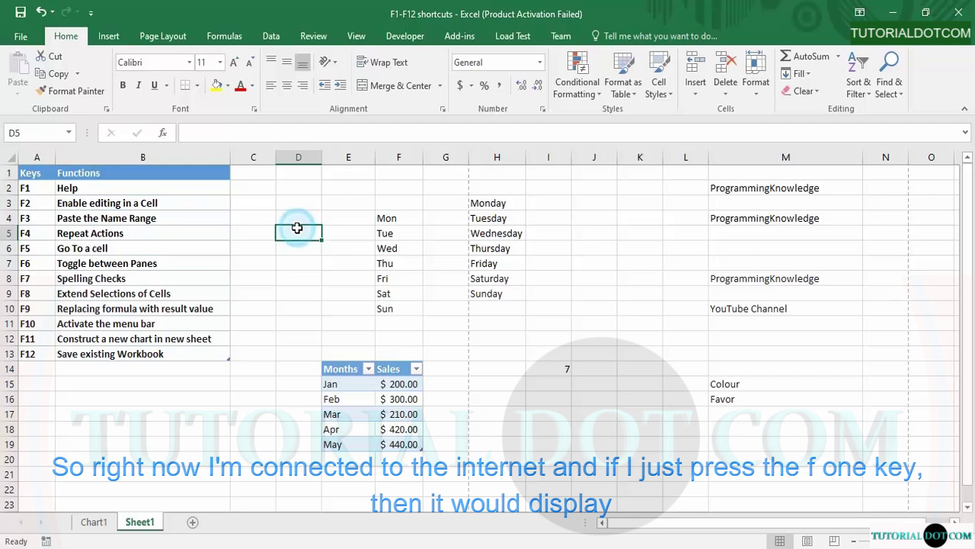
pyautogui.press('F1')
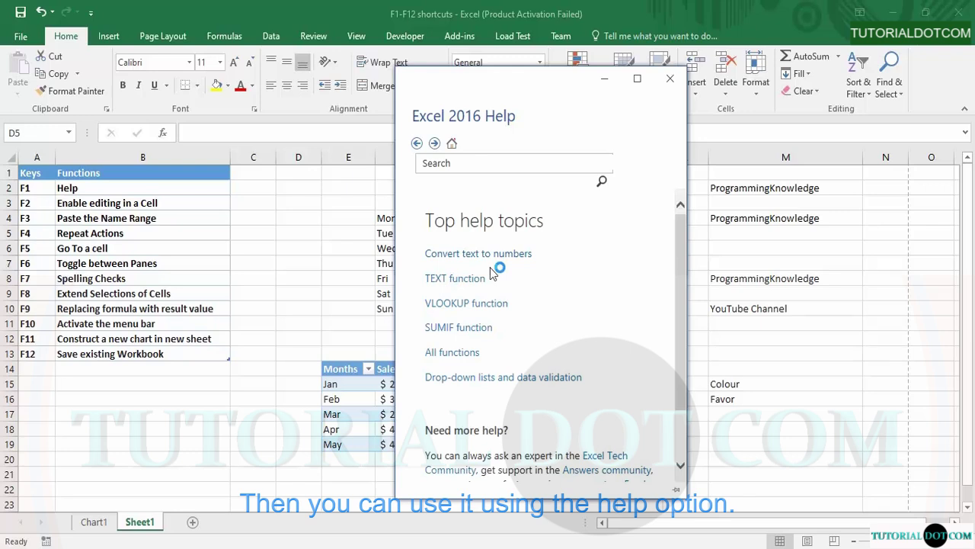
pyautogui.click(483, 163)
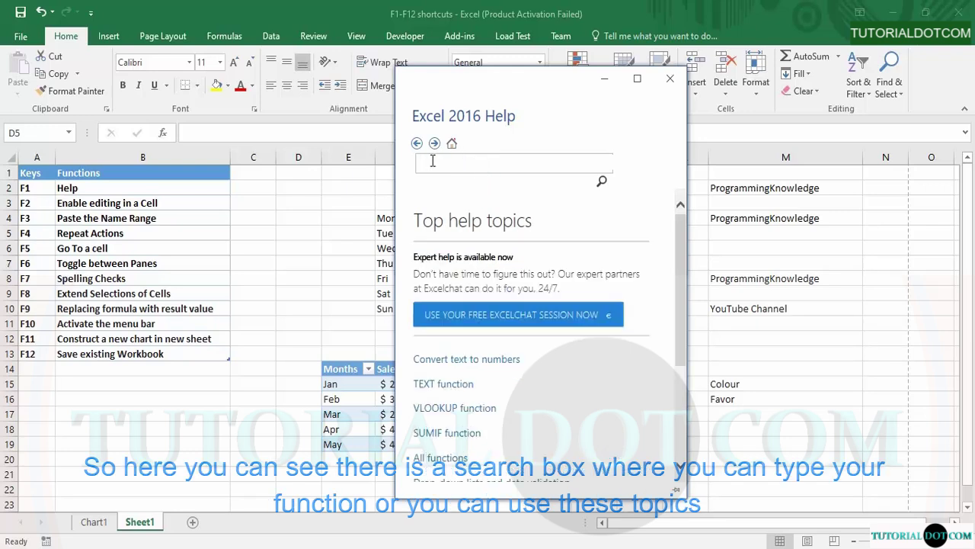
pyautogui.moveTo(678, 239); pyautogui.dragTo(684, 289)
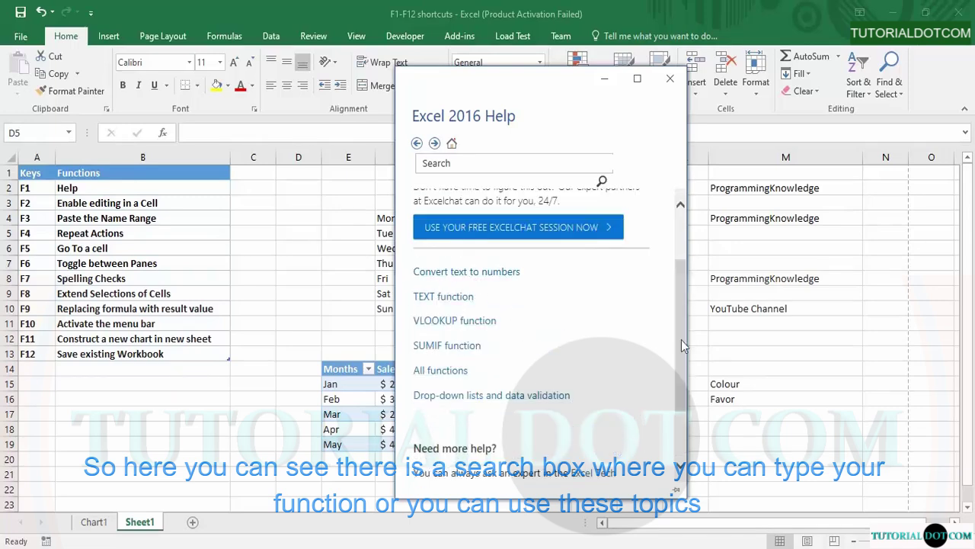
pyautogui.moveTo(679, 333); pyautogui.dragTo(674, 274)
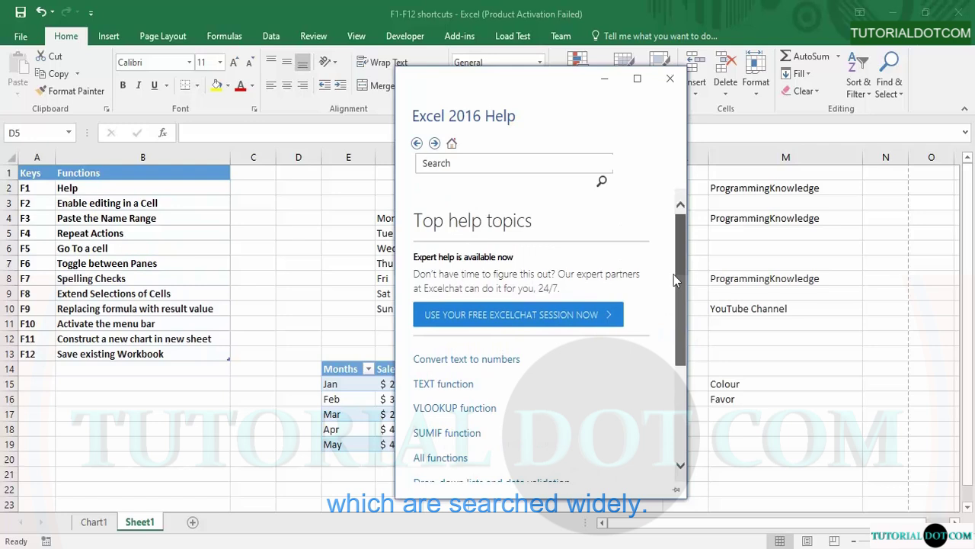
pyautogui.click(481, 164)
pyautogui.write('hlookup')
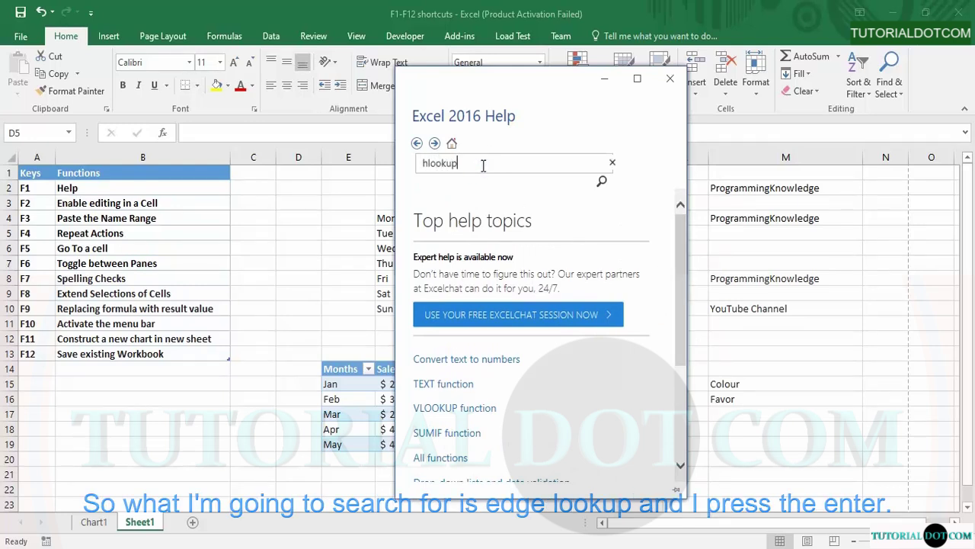
pyautogui.press('Return')
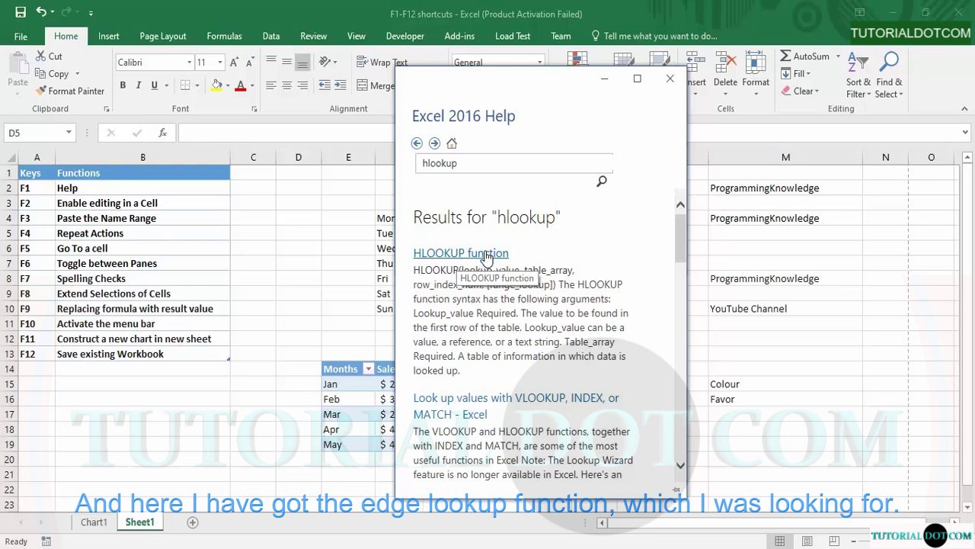
# Step: Read through the HLOOKUP function help article in a maximized window, then close the help
pyautogui.click(484, 254)
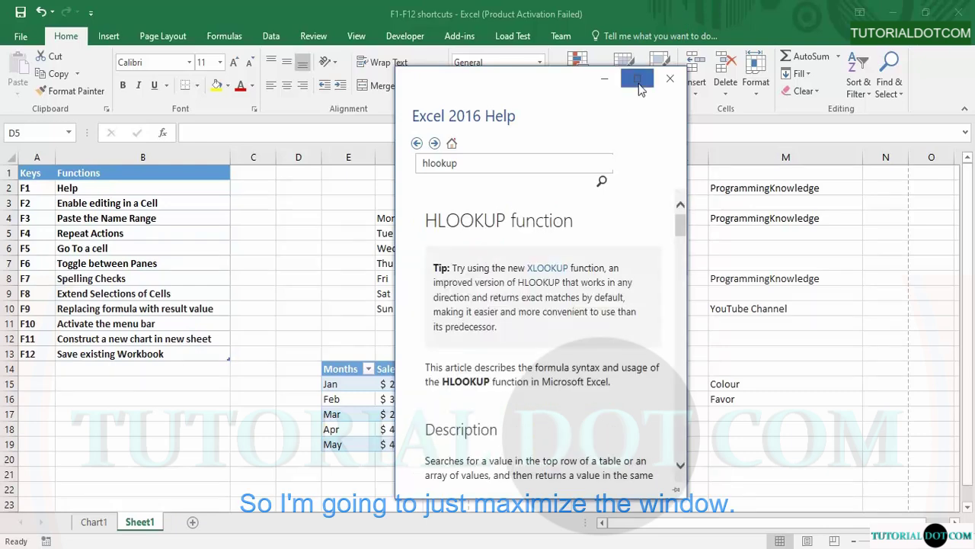
pyautogui.click(637, 83)
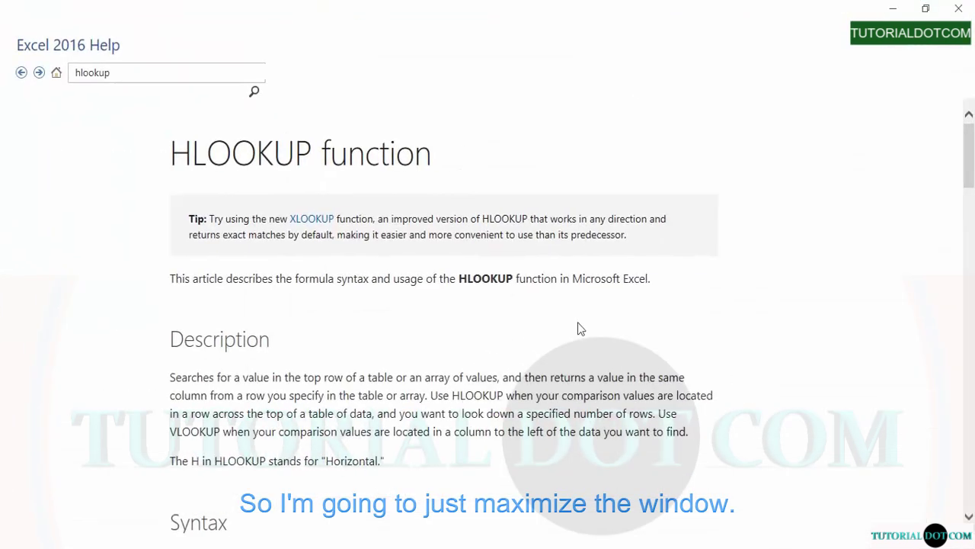
pyautogui.moveTo(971, 145); pyautogui.dragTo(971, 172)
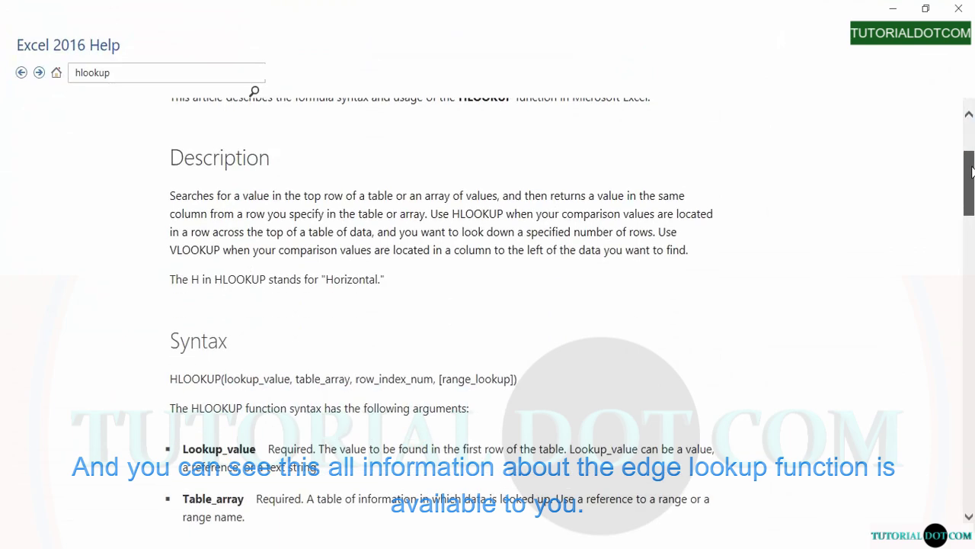
pyautogui.moveTo(971, 172); pyautogui.dragTo(972, 423)
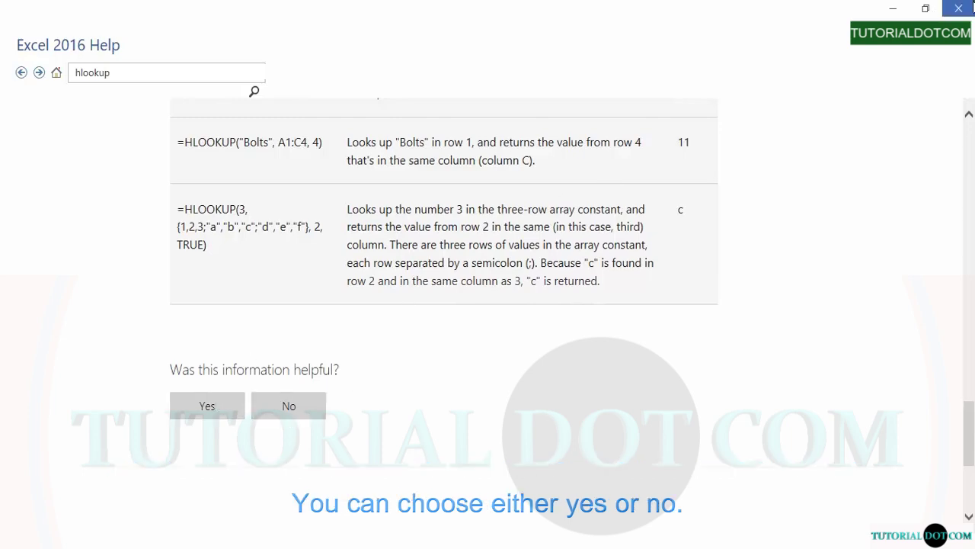
pyautogui.click(958, 9)
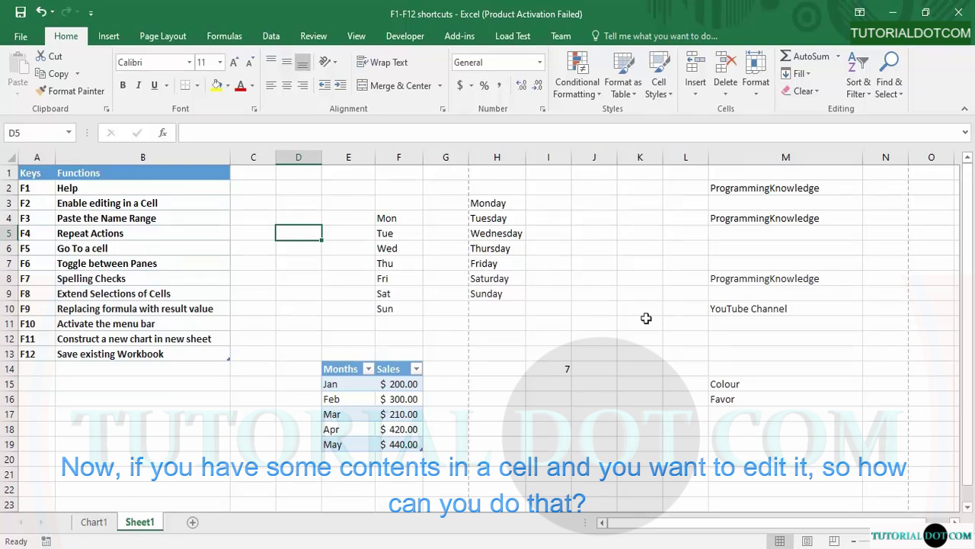
# Step: Put cell M8 into in-cell editing and leave it without changing its text
pyautogui.click(732, 283)
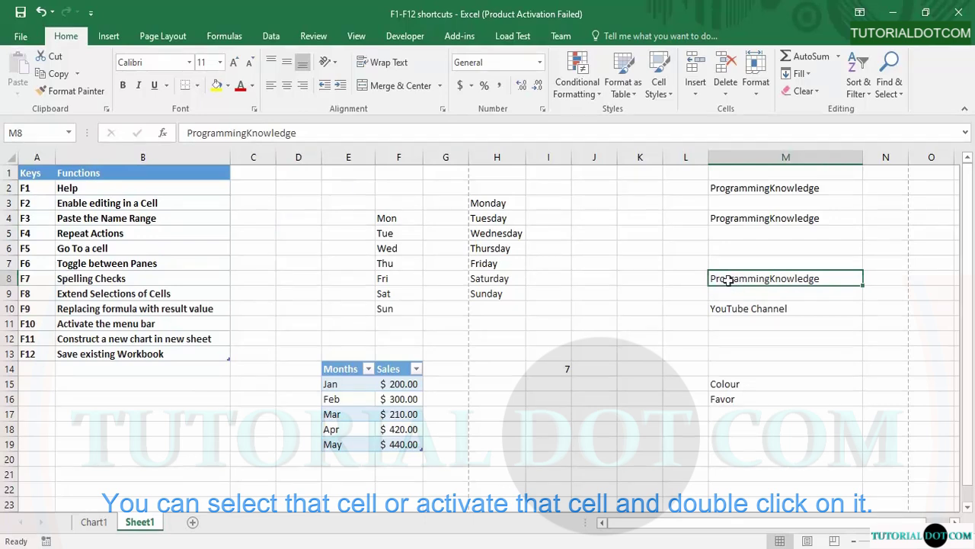
pyautogui.doubleClick(730, 282)
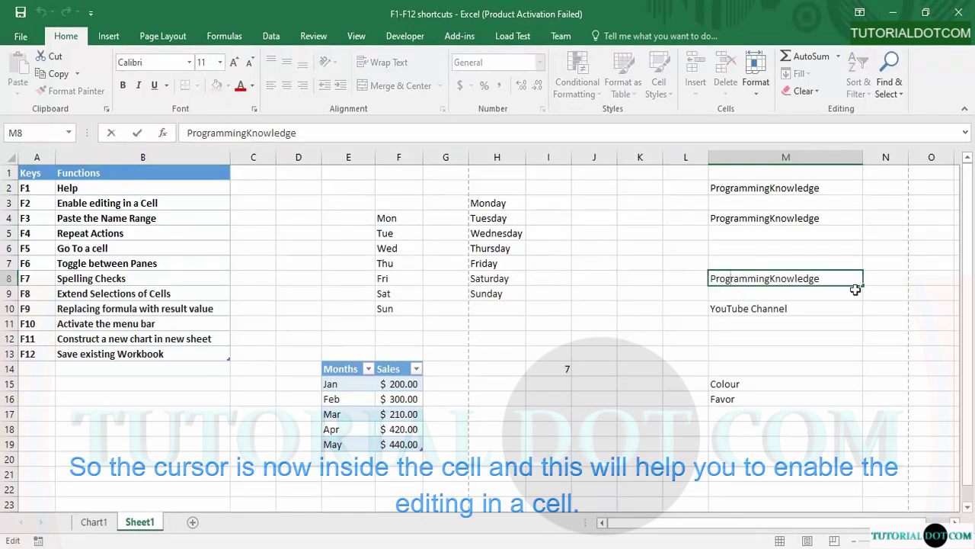
pyautogui.click(816, 263)
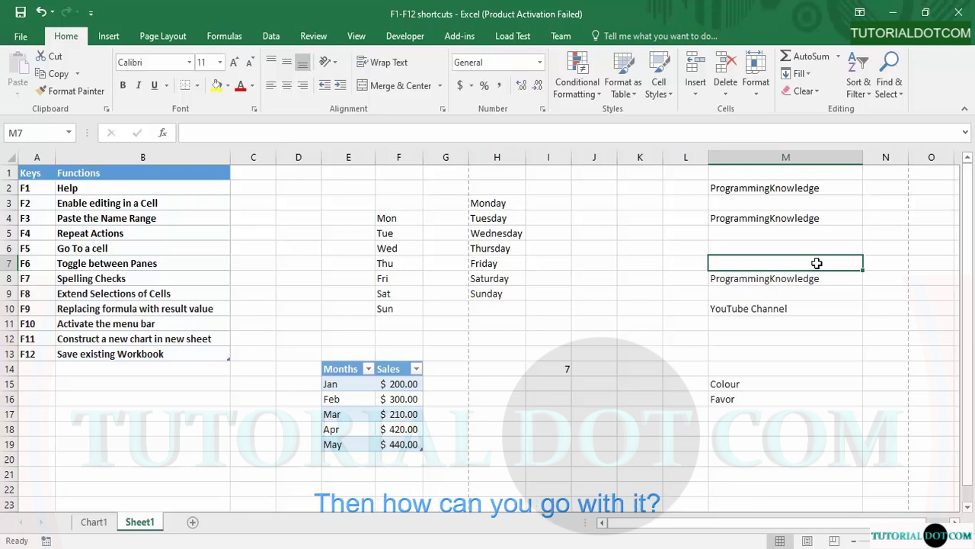
# Step: Edit cell M4 by appending mnbmnbn, remove the addition again and commit the text as ProgrammingKnowledge
pyautogui.click(813, 219)
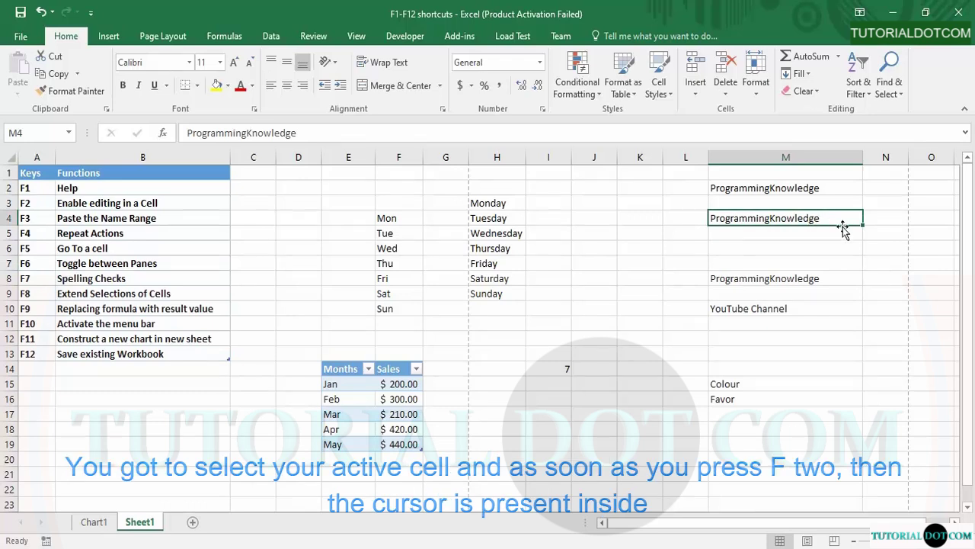
pyautogui.press('F2')
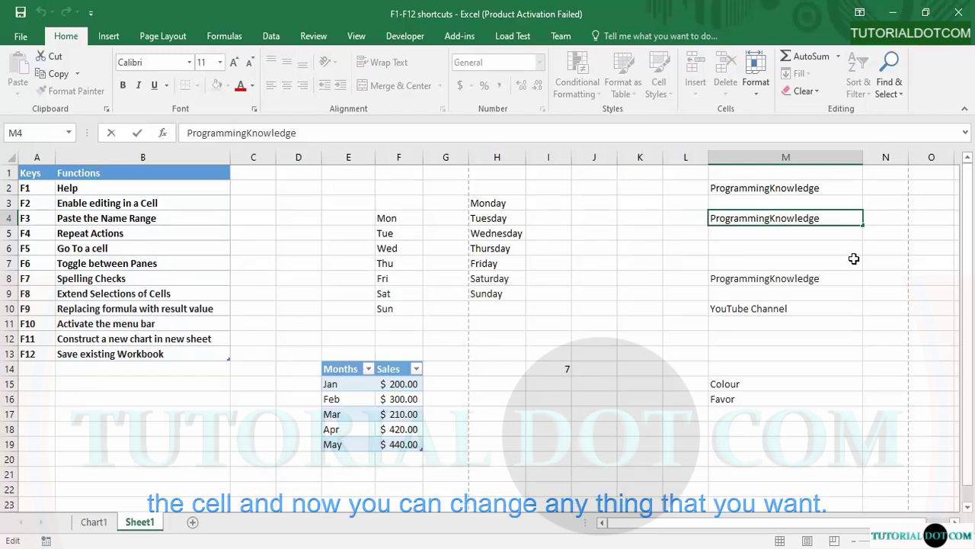
pyautogui.write('mnbmnb')
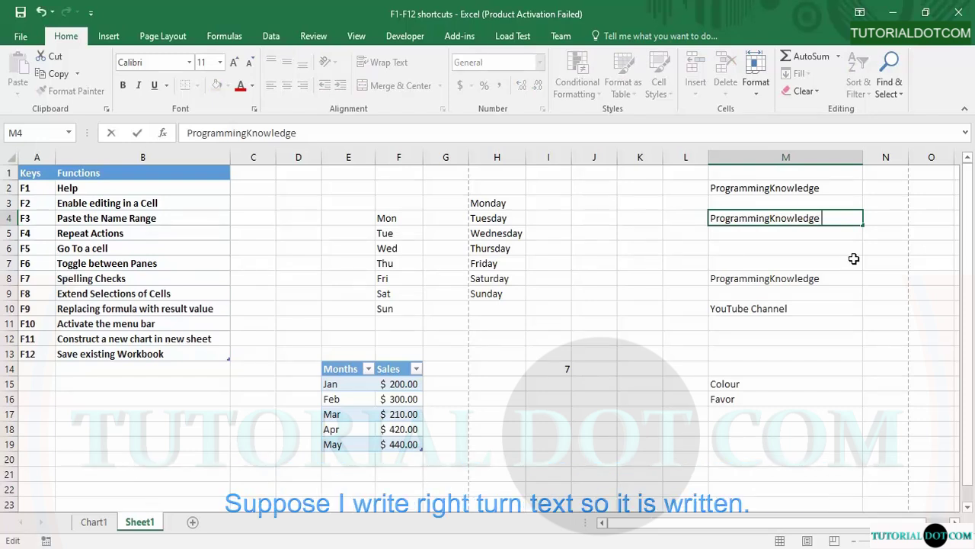
pyautogui.write('nb')
pyautogui.press('BackSpace')
pyautogui.press('BackSpace')
pyautogui.press('BackSpace')
pyautogui.press('BackSpace')
pyautogui.press('BackSpace')
pyautogui.press('BackSpace')
pyautogui.press('BackSpace')
pyautogui.press('BackSpace')
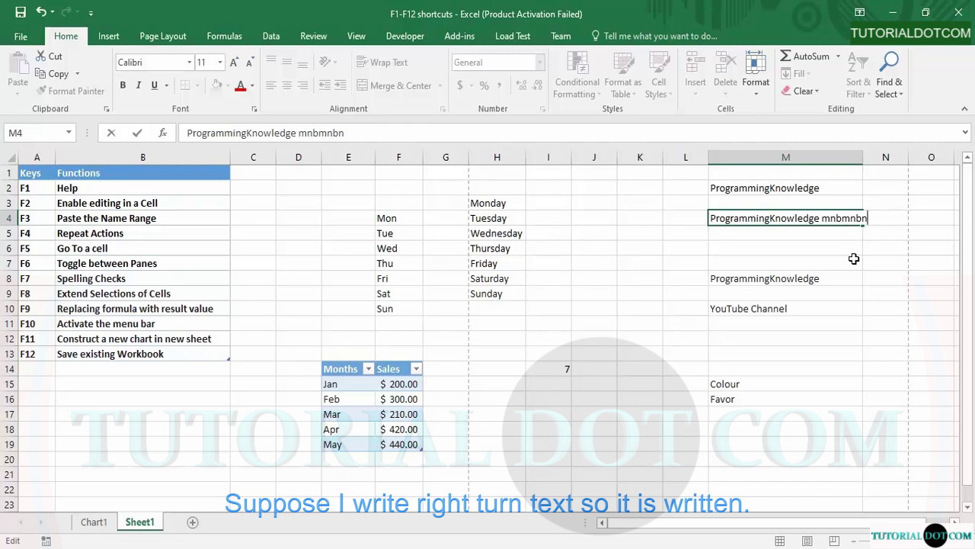
pyautogui.press('BackSpace')
pyautogui.press('BackSpace')
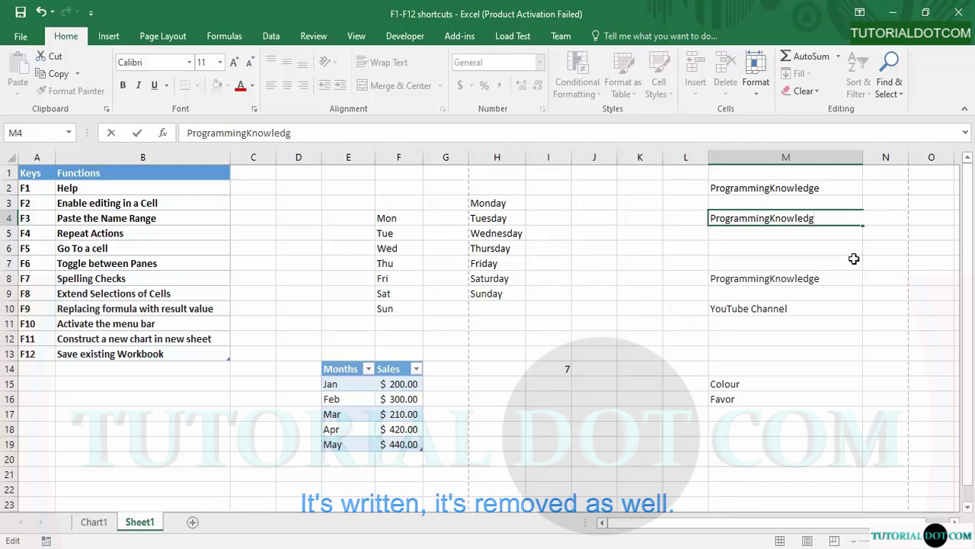
pyautogui.write('e')
pyautogui.press('Return')
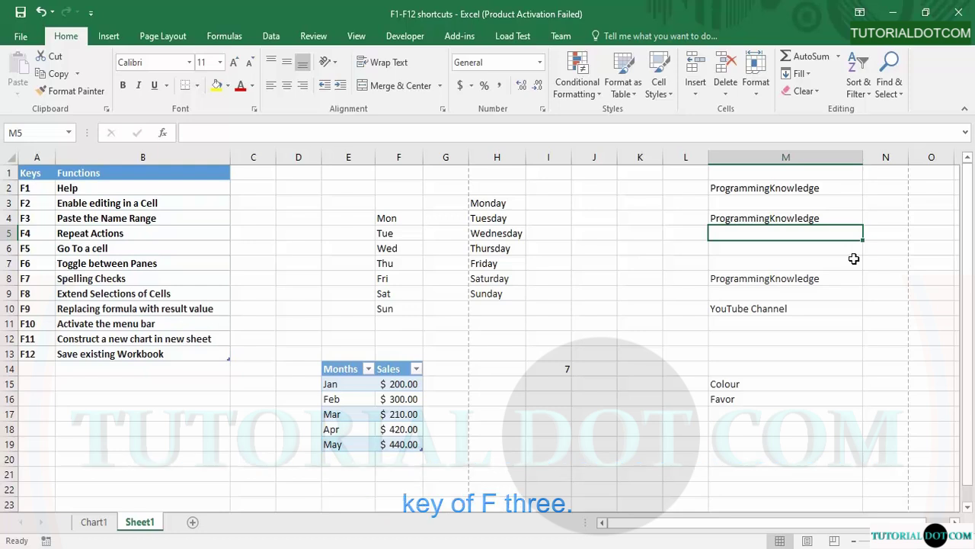
# Step: Check the range names of the full weekday list in H3:H9 and the abbreviated list in F4:F10
pyautogui.click(577, 328)
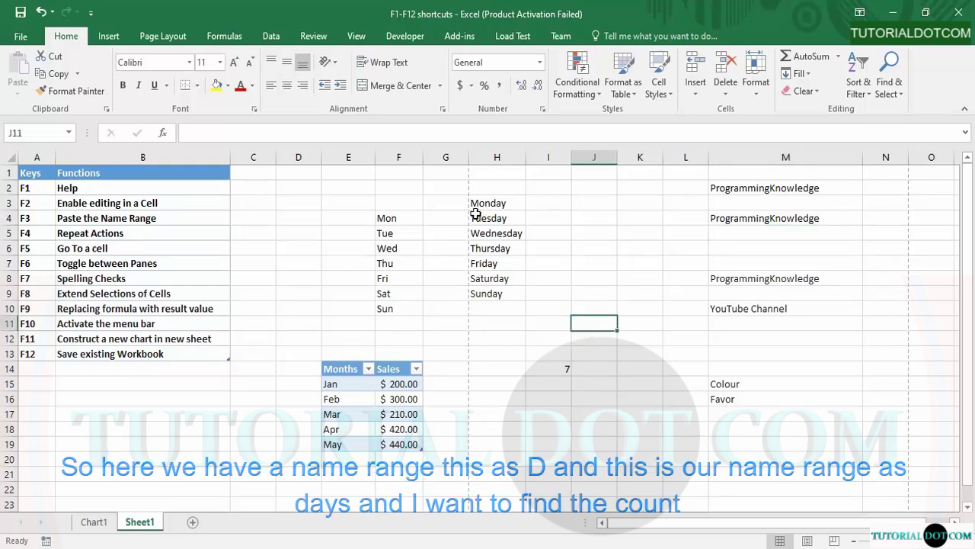
pyautogui.moveTo(483, 205); pyautogui.dragTo(496, 294)
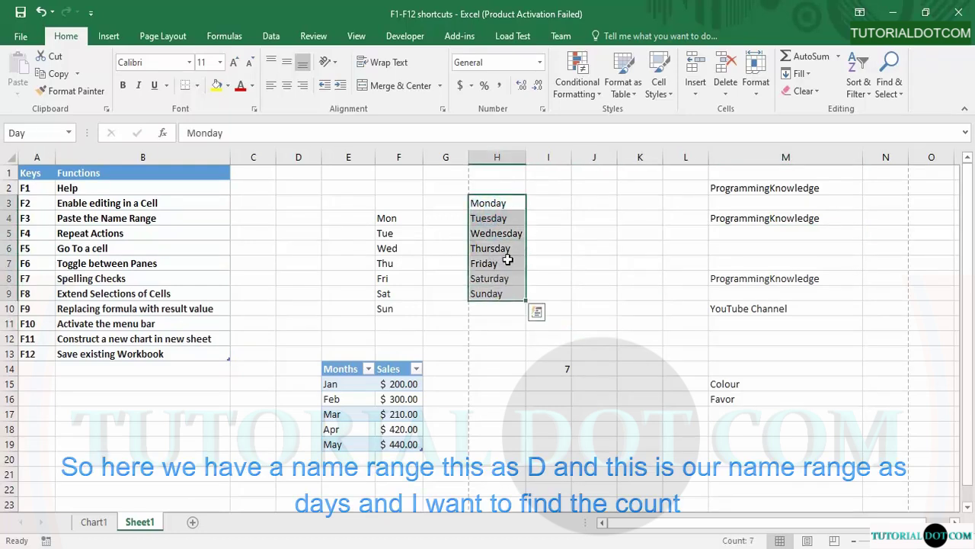
pyautogui.moveTo(387, 218); pyautogui.dragTo(403, 308)
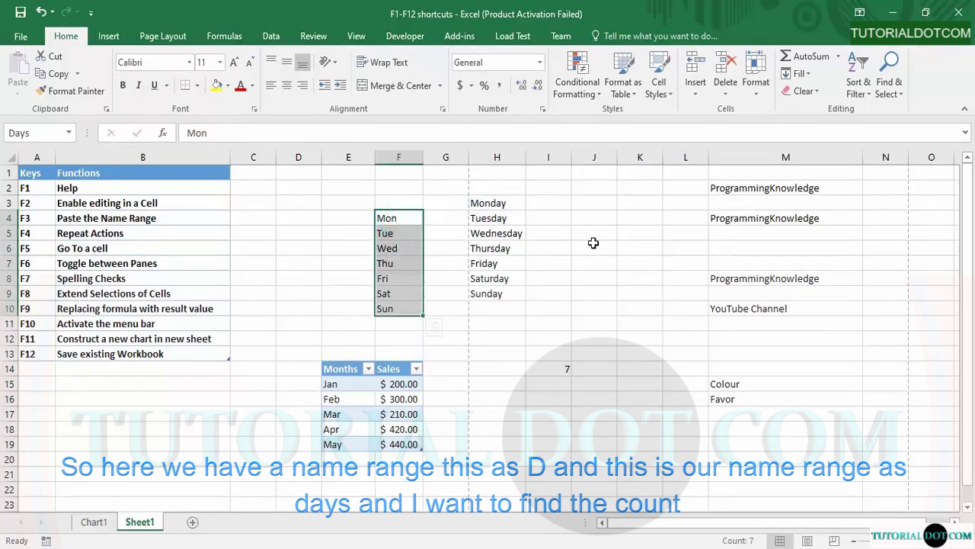
# Step: Enter =COUNTA(Day) in cell J6, inserting the named range Day from the list of defined names
pyautogui.click(594, 245)
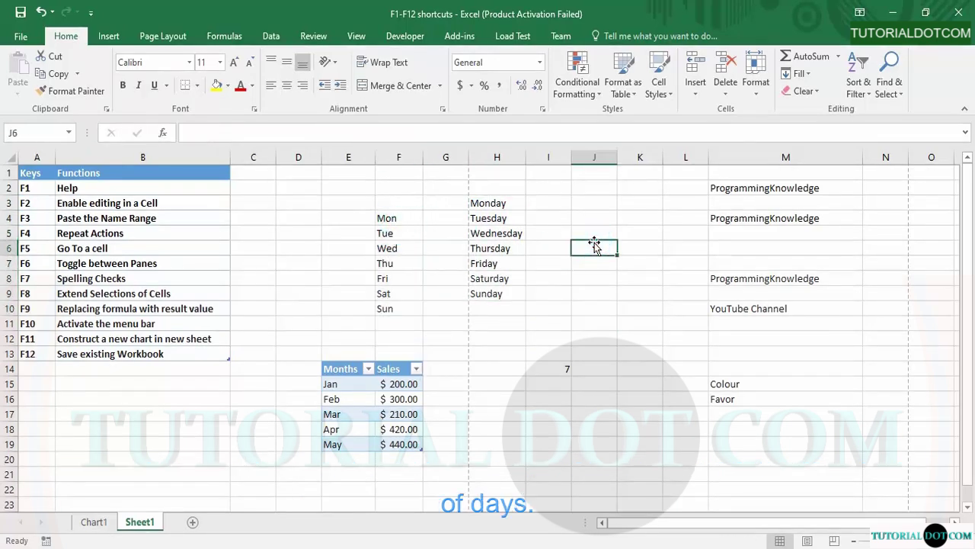
pyautogui.write('=')
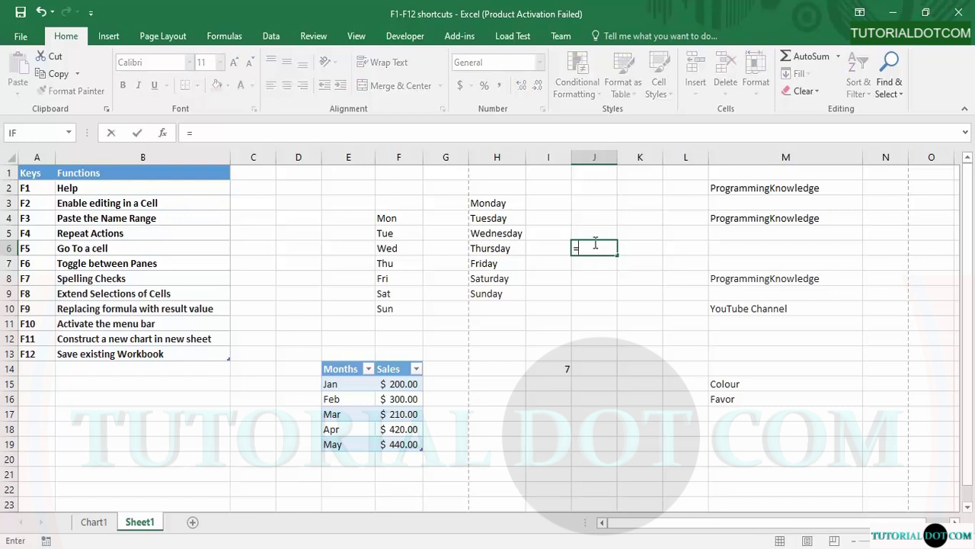
pyautogui.write('counta(')
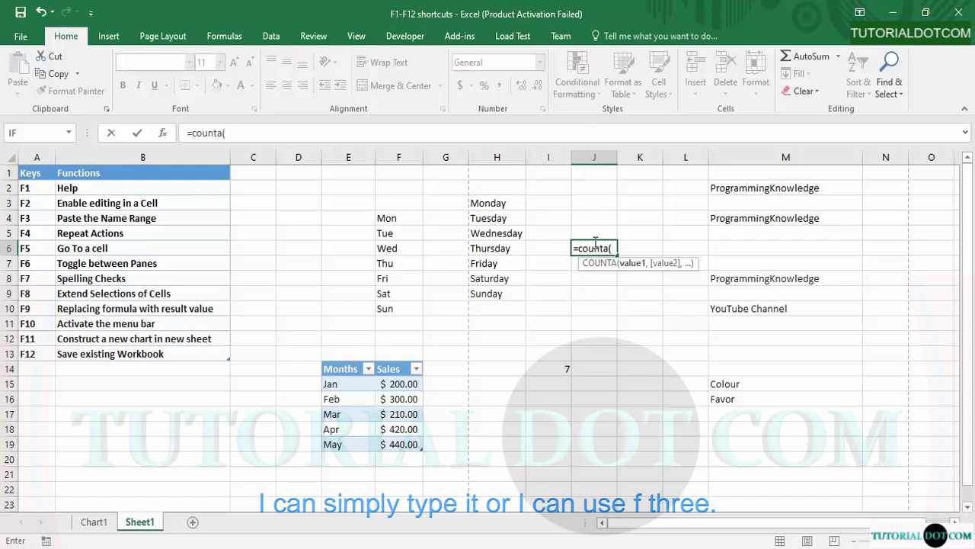
pyautogui.press('F3')
pyautogui.moveTo(442, 188); pyautogui.dragTo(774, 198)
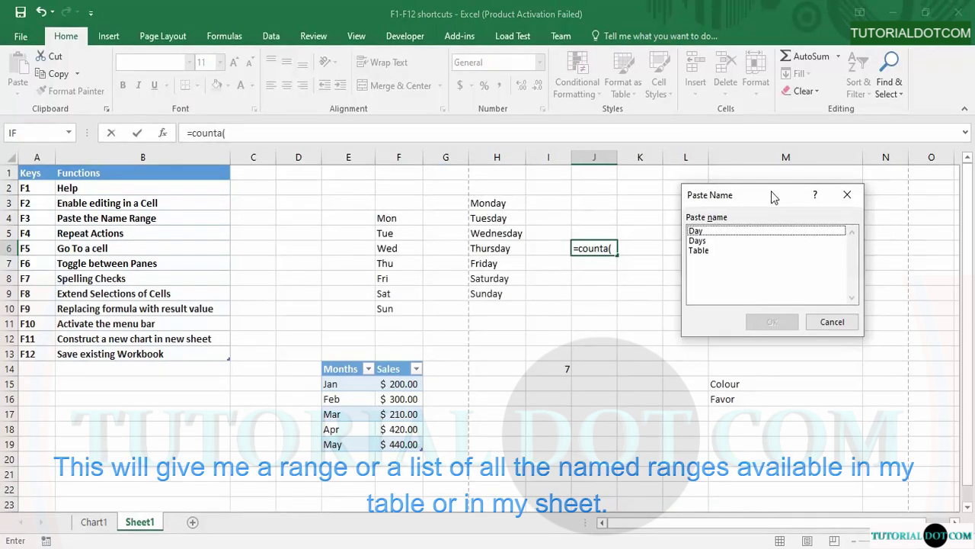
pyautogui.click(698, 231)
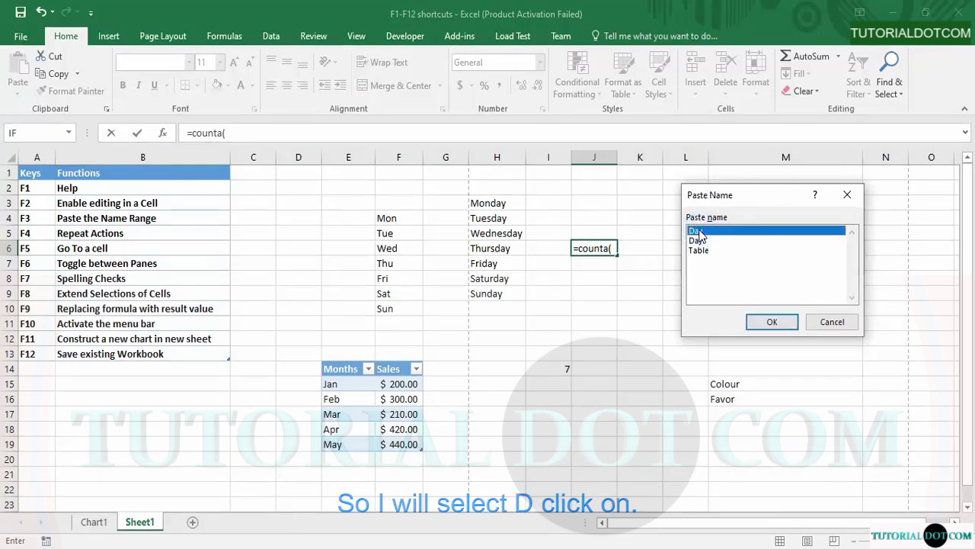
pyautogui.doubleClick(698, 231)
pyautogui.write(')')
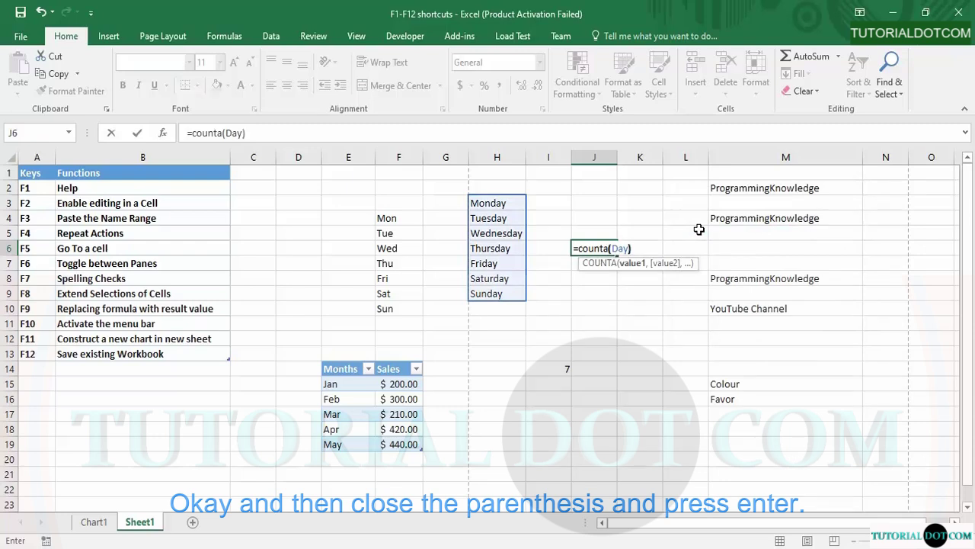
pyautogui.press('Return')
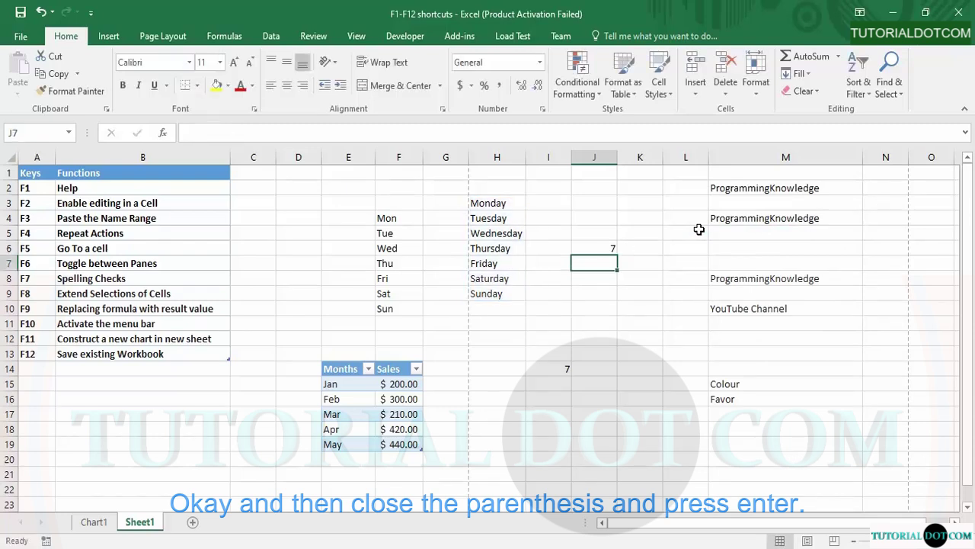
pyautogui.click(605, 251)
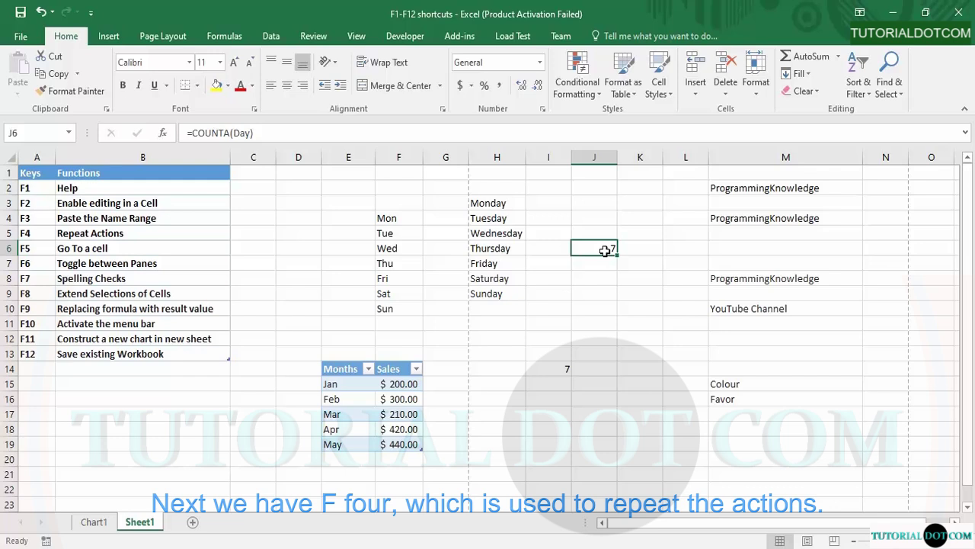
# Step: Copy the text ProgrammingKnowledge from cell M8 and paste it into cell M18
pyautogui.click(599, 291)
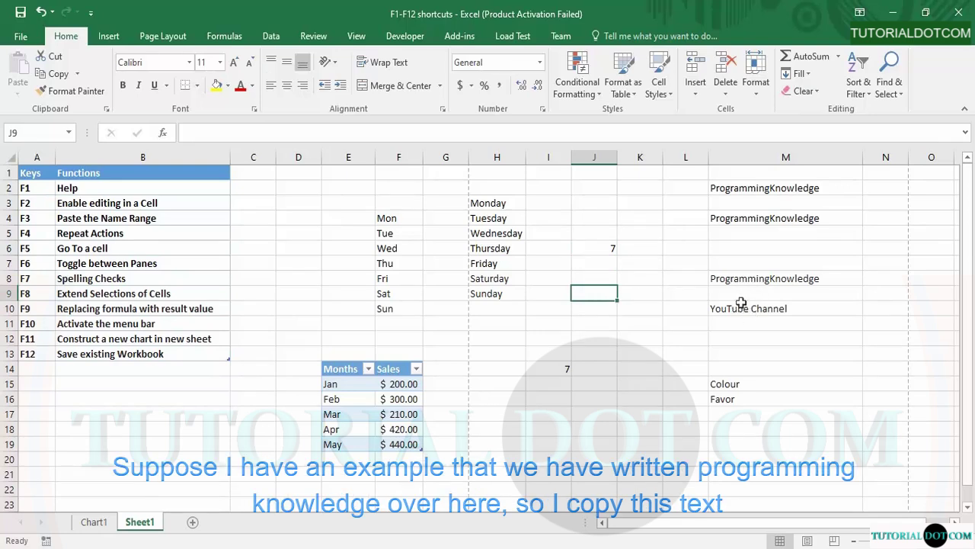
pyautogui.click(742, 278)
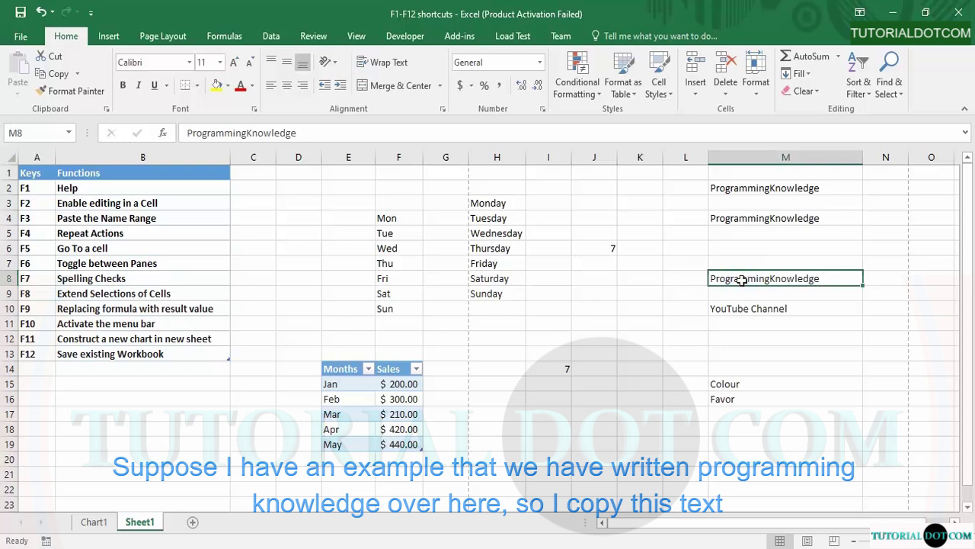
pyautogui.hotkey('ctrl', 'c')
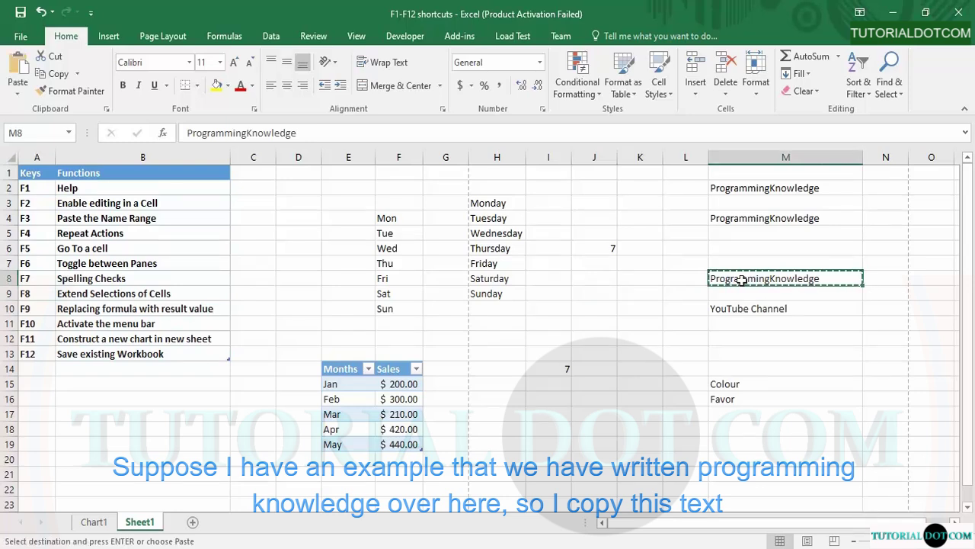
pyautogui.click(763, 427)
pyautogui.hotkey('ctrl', 'v')
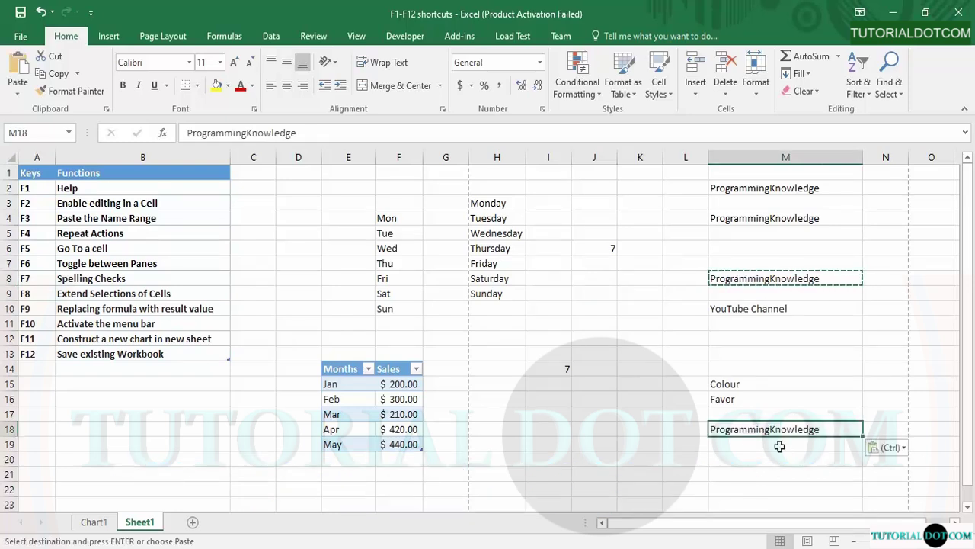
# Step: Repeat the last paste action in cell M20
pyautogui.click(777, 444)
pyautogui.click(784, 463)
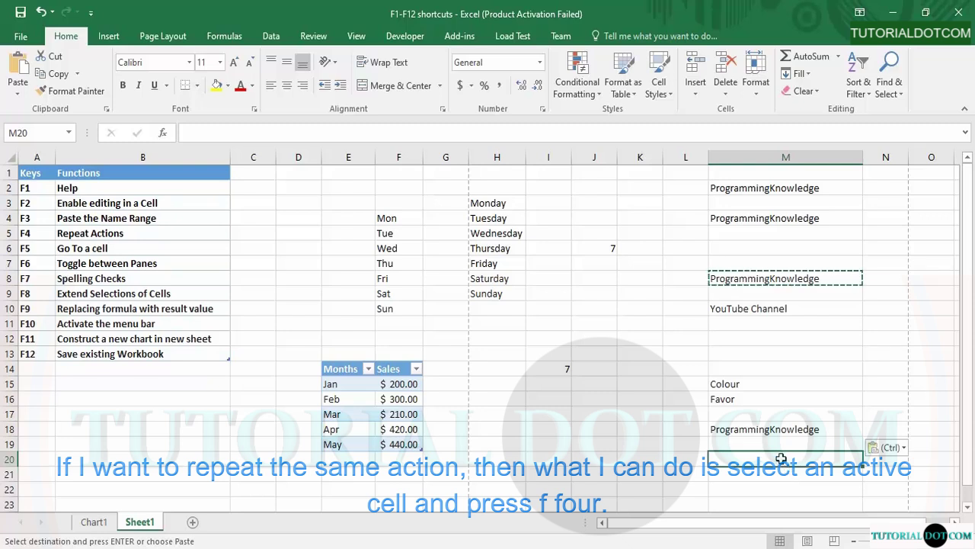
pyautogui.press('F4')
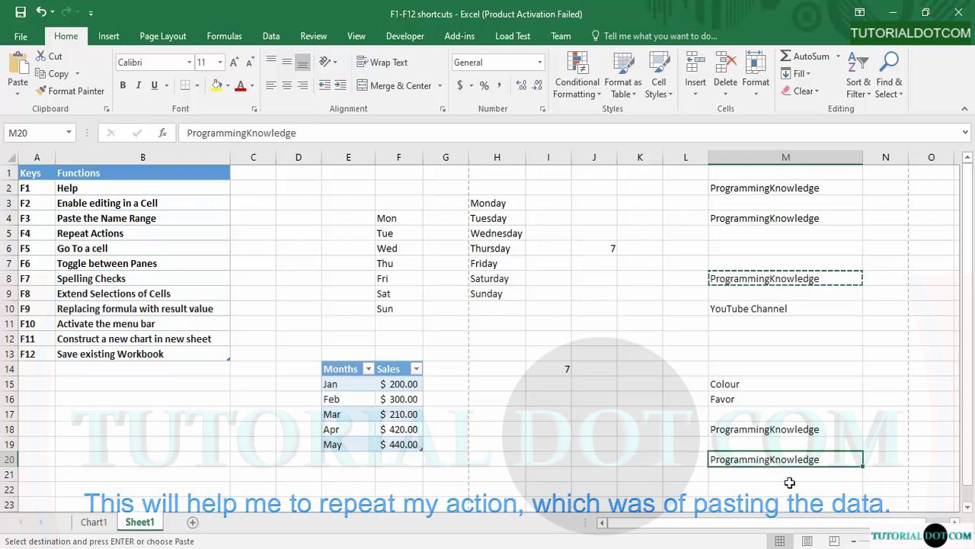
pyautogui.click(790, 480)
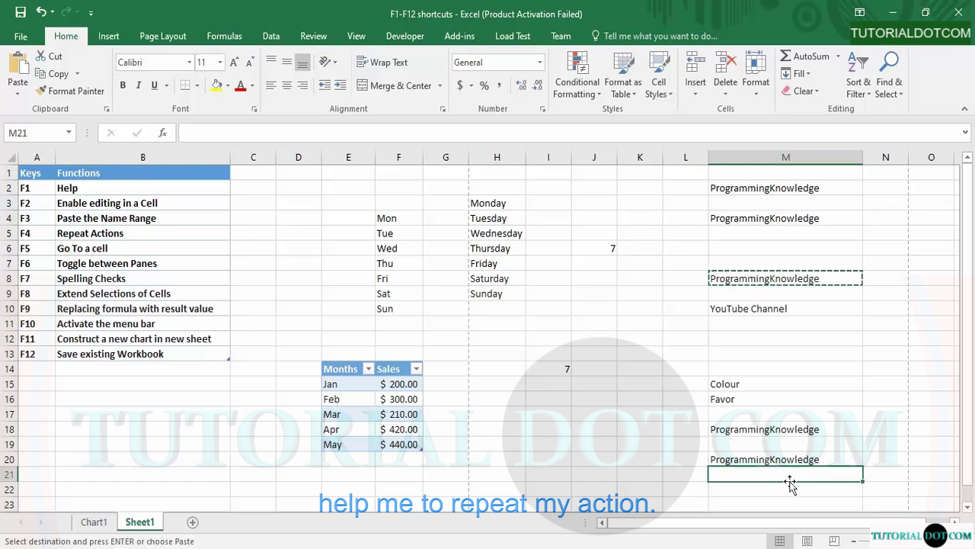
# Step: Use Go To to jump to the named range Days
pyautogui.click(631, 393)
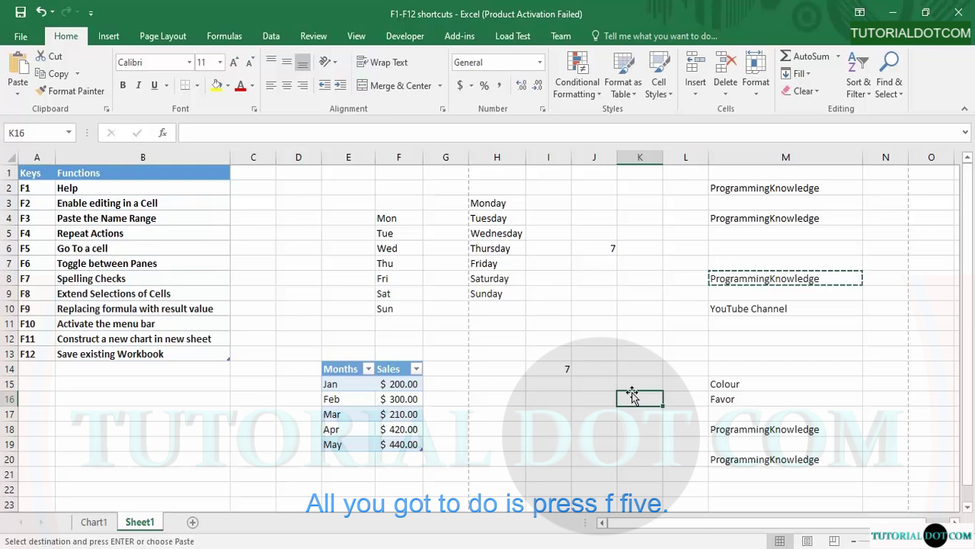
pyautogui.press('F5')
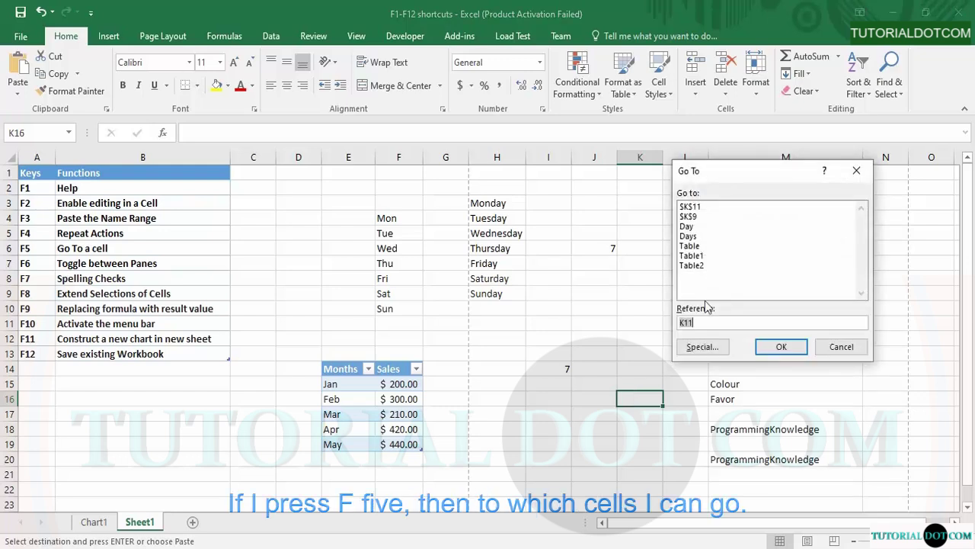
pyautogui.click(688, 237)
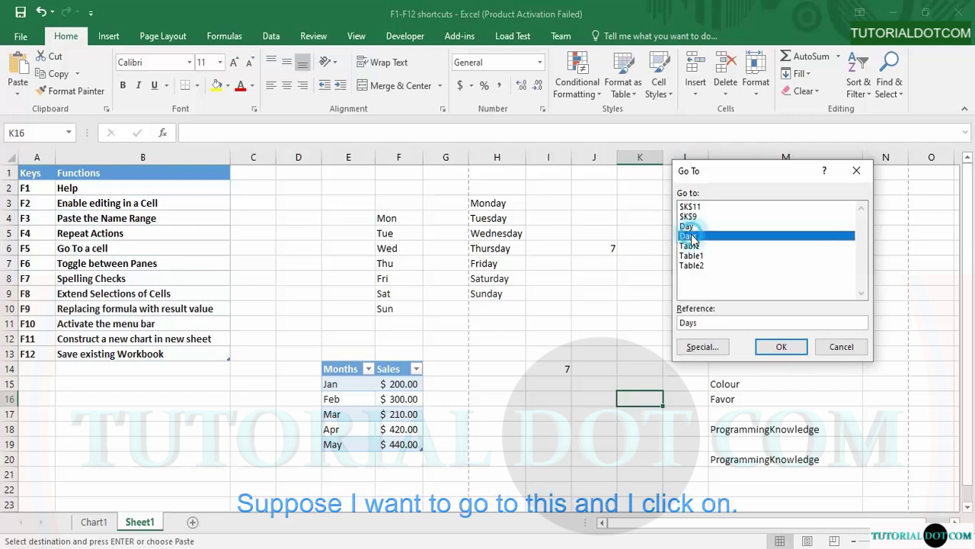
pyautogui.click(781, 347)
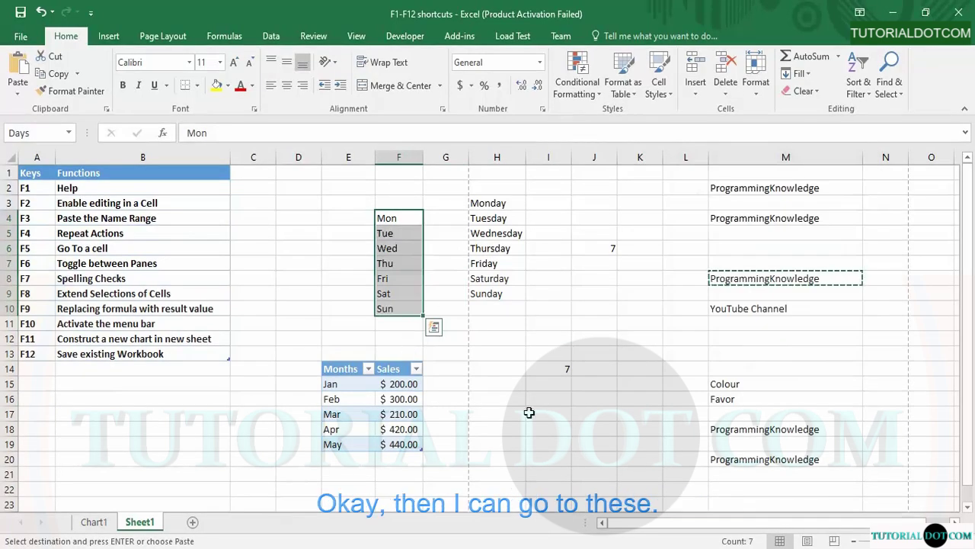
# Step: Use Go To with the reference I10 to make that cell active, and leave it for cell L9
pyautogui.click(619, 415)
pyautogui.press('F5')
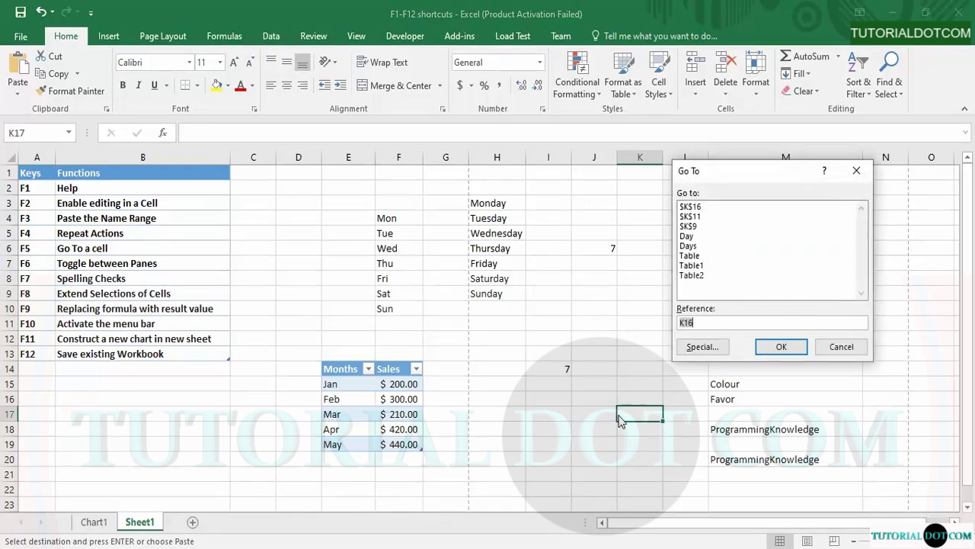
pyautogui.press('BackSpace')
pyautogui.write('I')
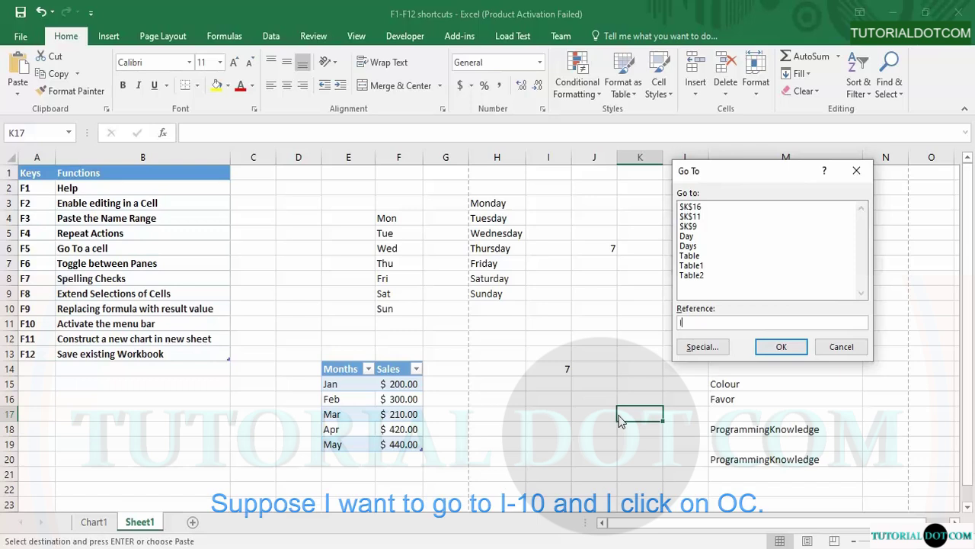
pyautogui.write('10')
pyautogui.press('Return')
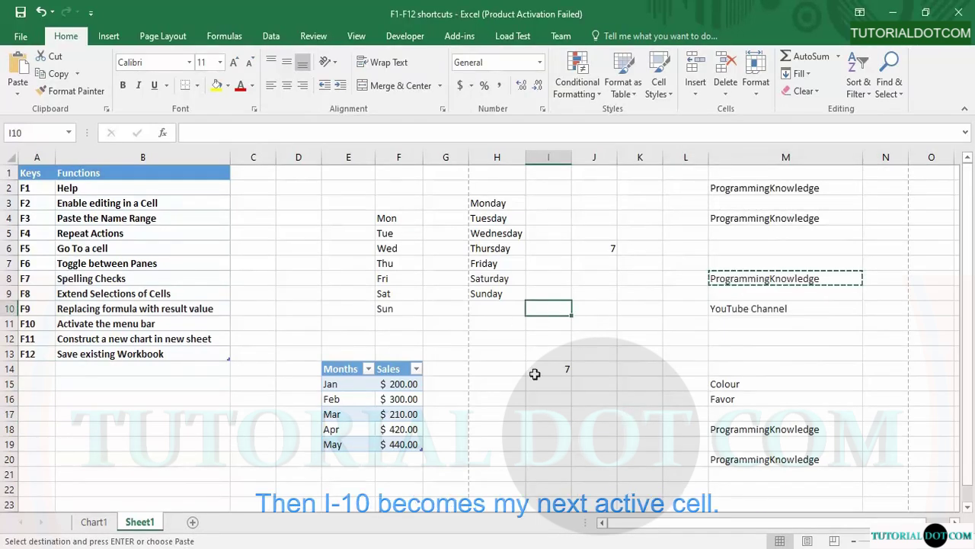
pyautogui.click(687, 292)
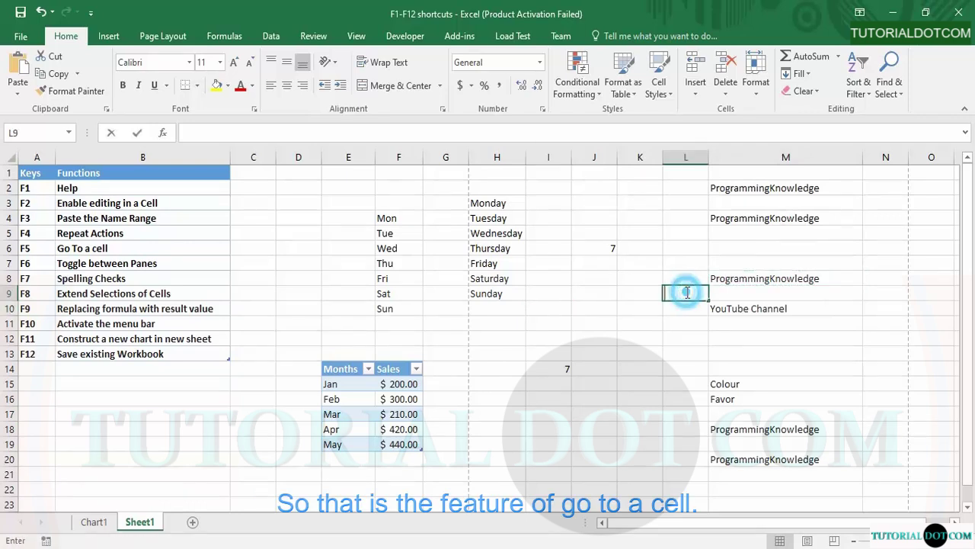
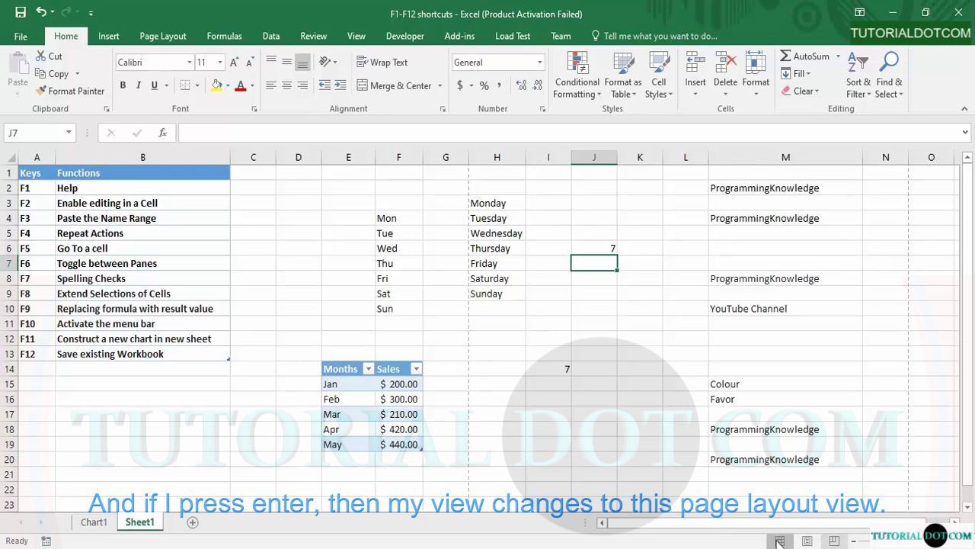
# Step: Switch the sheet to Page Layout view and Page Break Preview, and return it to Normal view
pyautogui.click(810, 541)
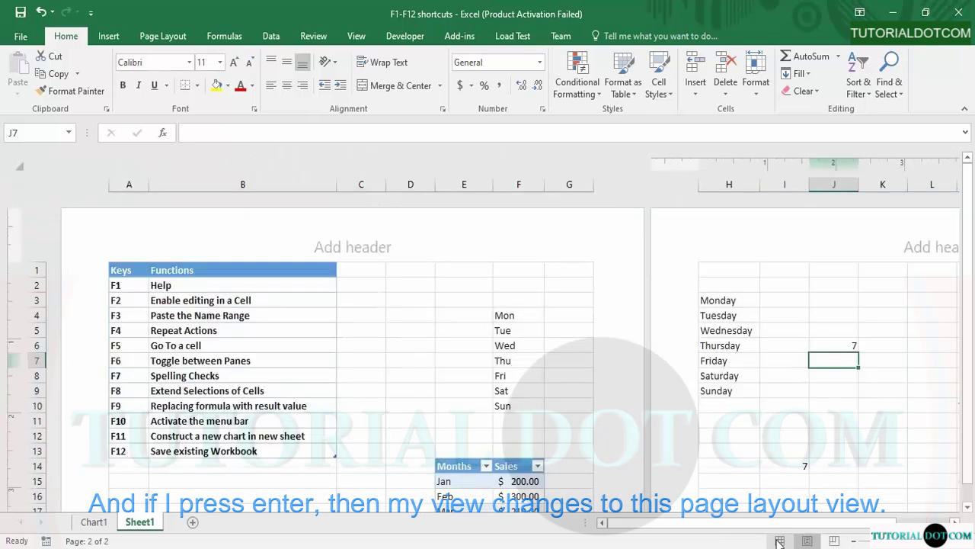
pyautogui.click(835, 540)
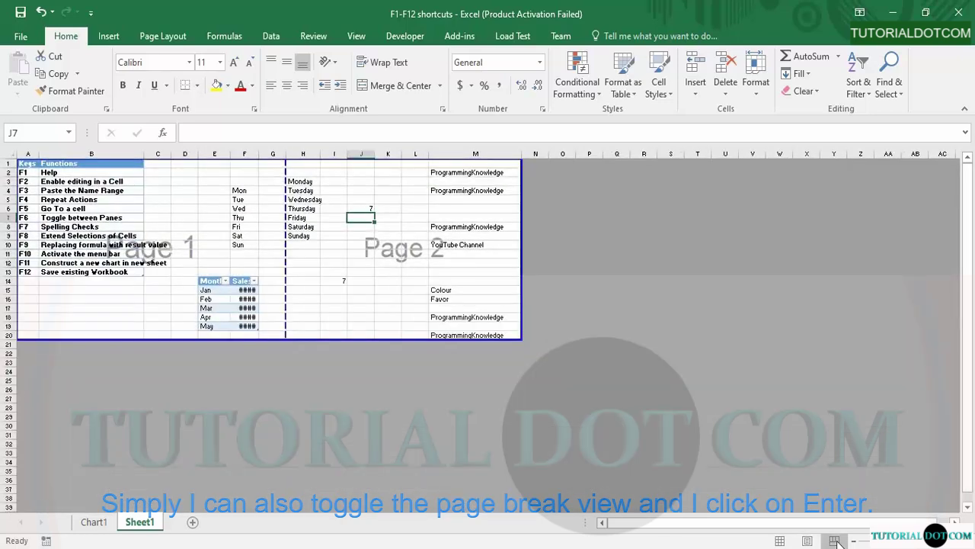
pyautogui.click(779, 541)
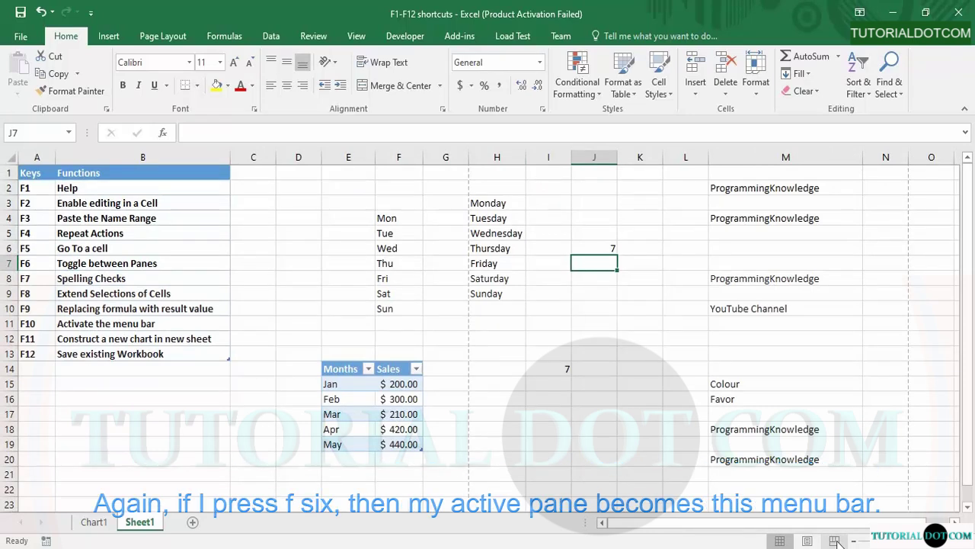
# Step: Shift the active pane to the ribbon and cycle back and forth through its tabs, ending on Home
pyautogui.press('F6')
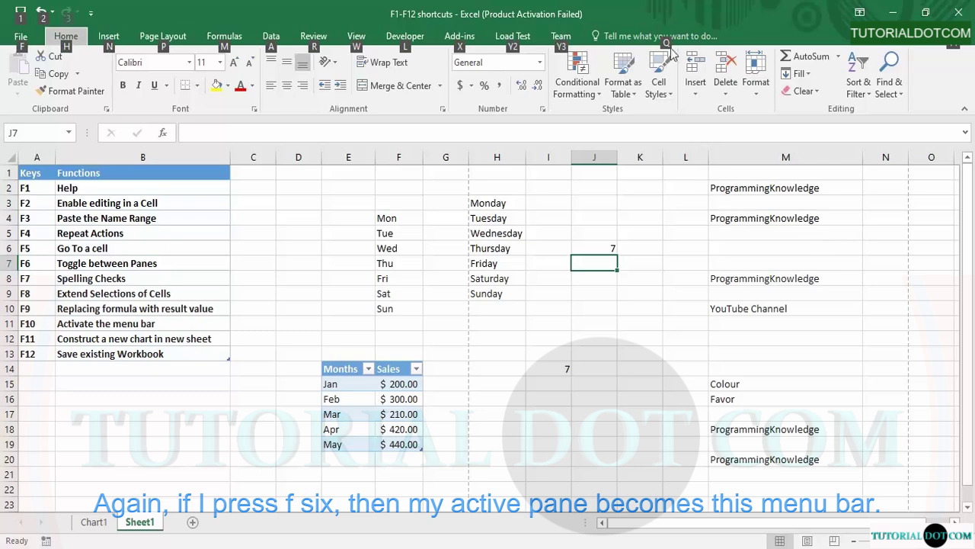
pyautogui.press('Right')
pyautogui.press('Right')
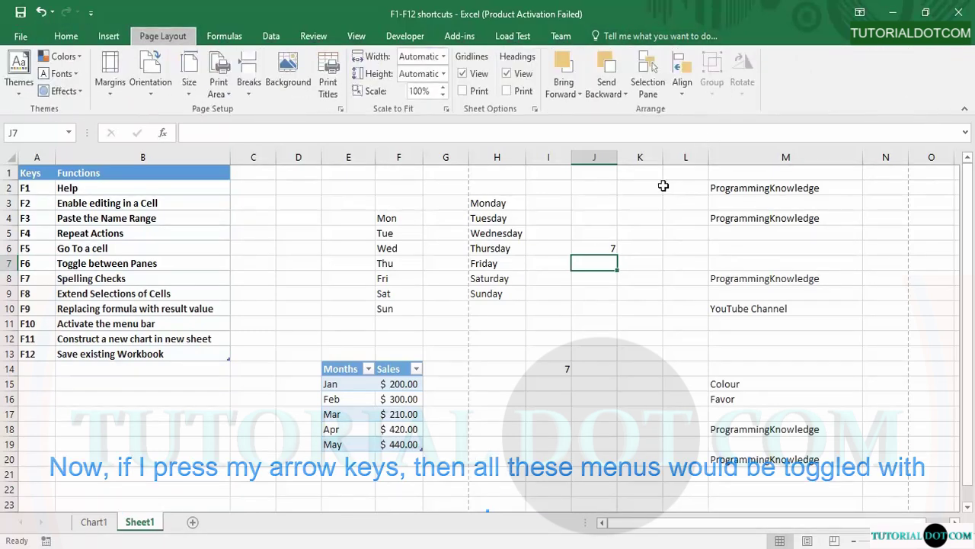
pyautogui.press('Right')
pyautogui.press('Right')
pyautogui.press('Left')
pyautogui.press('Left')
pyautogui.press('Left')
pyautogui.press('Left')
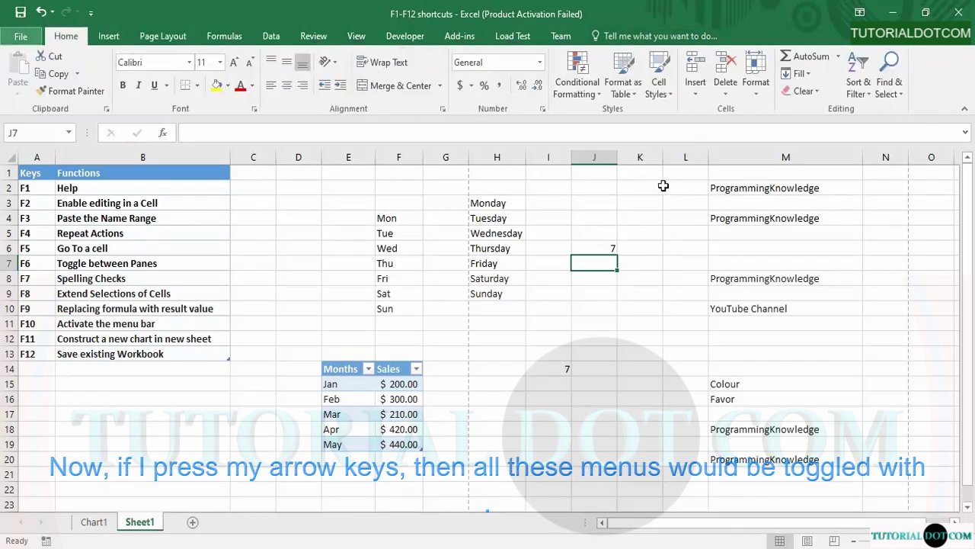
pyautogui.press('Right')
pyautogui.press('Right')
pyautogui.press('Right')
pyautogui.press('Right')
pyautogui.press('Left')
pyautogui.press('Left')
pyautogui.press('Left')
pyautogui.press('Left')
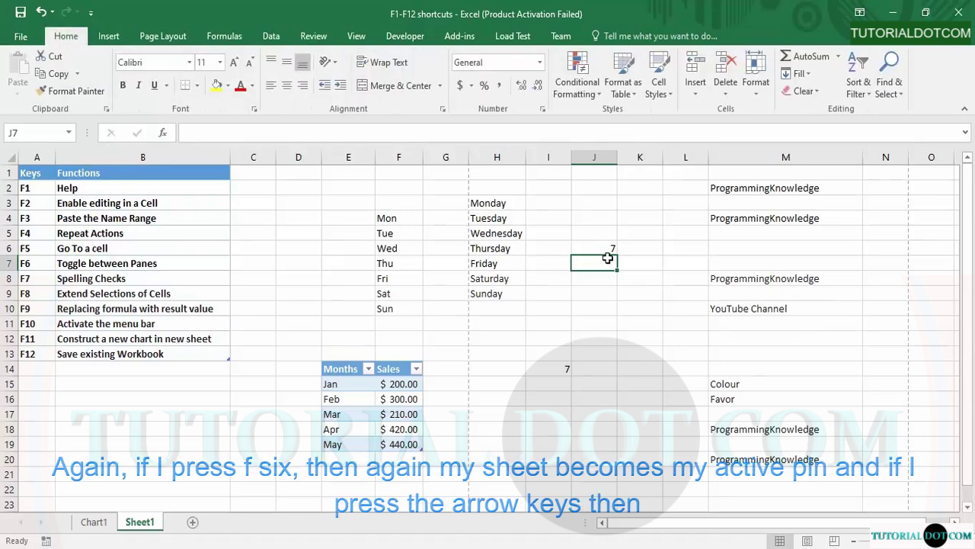
# Step: With the worksheet as active pane, move the active cell along row 7 to E7, back to J7 and up to J2
pyautogui.press('Right')
pyautogui.press('Right')
pyautogui.press('Right')
pyautogui.press('Left')
pyautogui.press('Left')
pyautogui.press('Left')
pyautogui.press('Left')
pyautogui.press('Left')
pyautogui.press('Left')
pyautogui.press('Left')
pyautogui.press('Left')
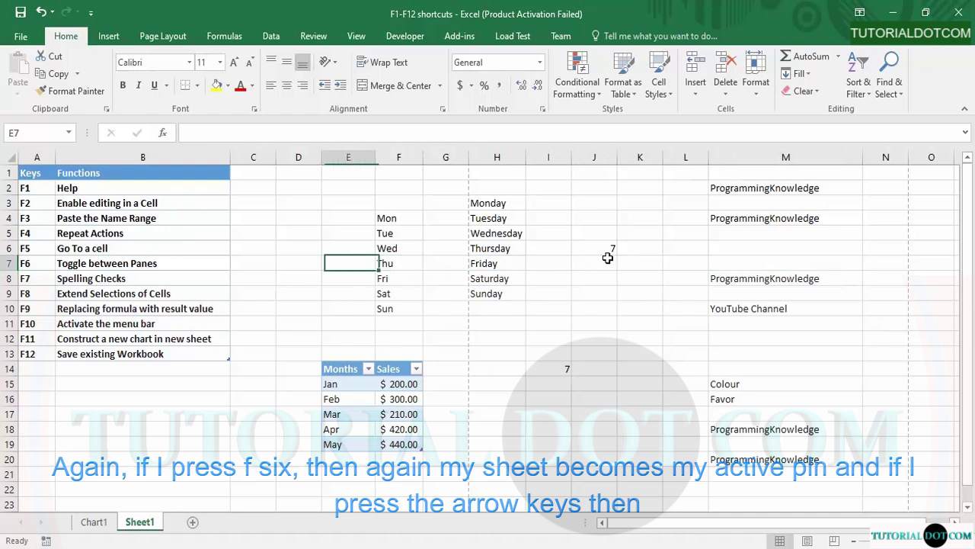
pyautogui.press('Right')
pyautogui.press('Right')
pyautogui.press('Right')
pyautogui.press('Right')
pyautogui.press('Right')
pyautogui.press('Down')
pyautogui.press('Down')
pyautogui.press('Up')
pyautogui.press('Up')
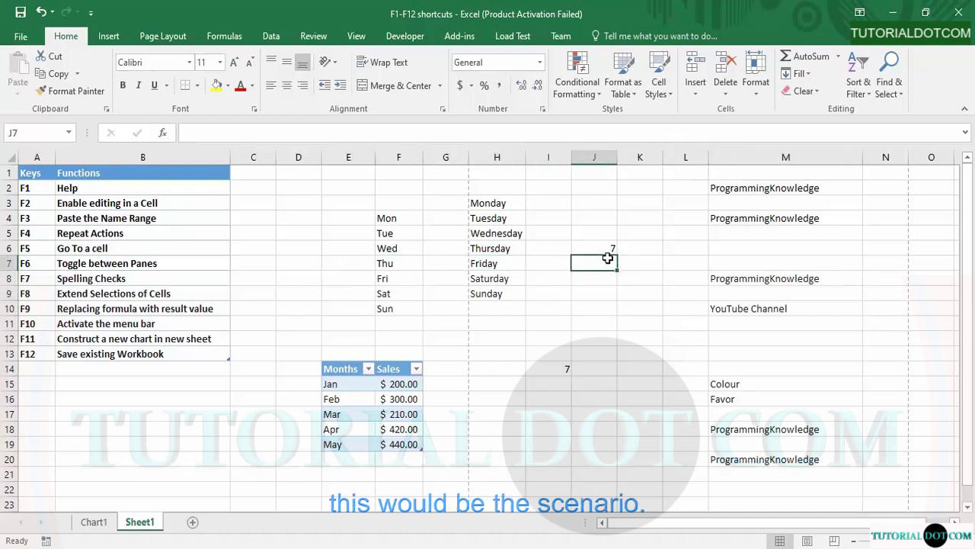
pyautogui.press('Up')
pyautogui.press('Up')
pyautogui.press('Up')
pyautogui.press('Up')
pyautogui.press('Up')
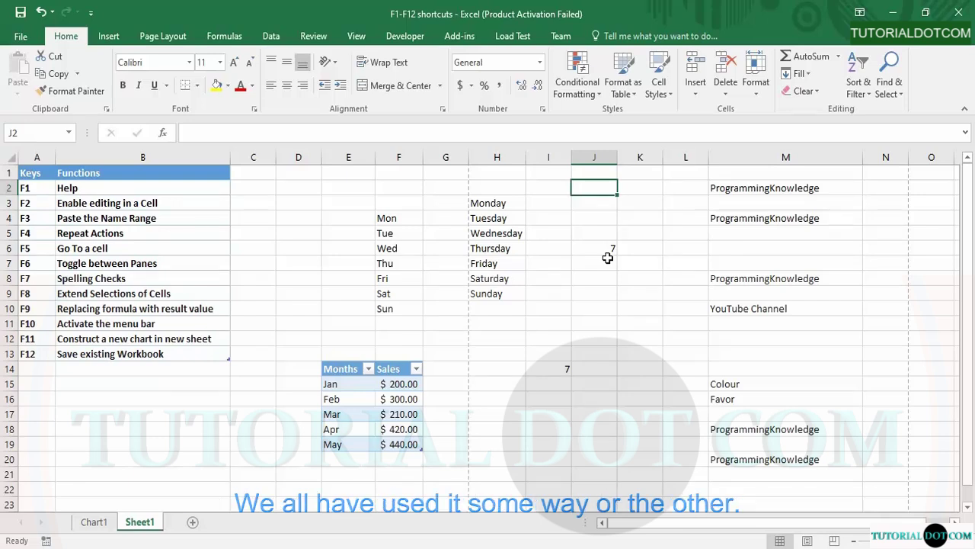
# Step: Spell-check the sheet from cell M15, changing Colour to Color and ignoring all instances of ProgrammingKnowledge, and continue from the sheet's beginning
pyautogui.click(743, 386)
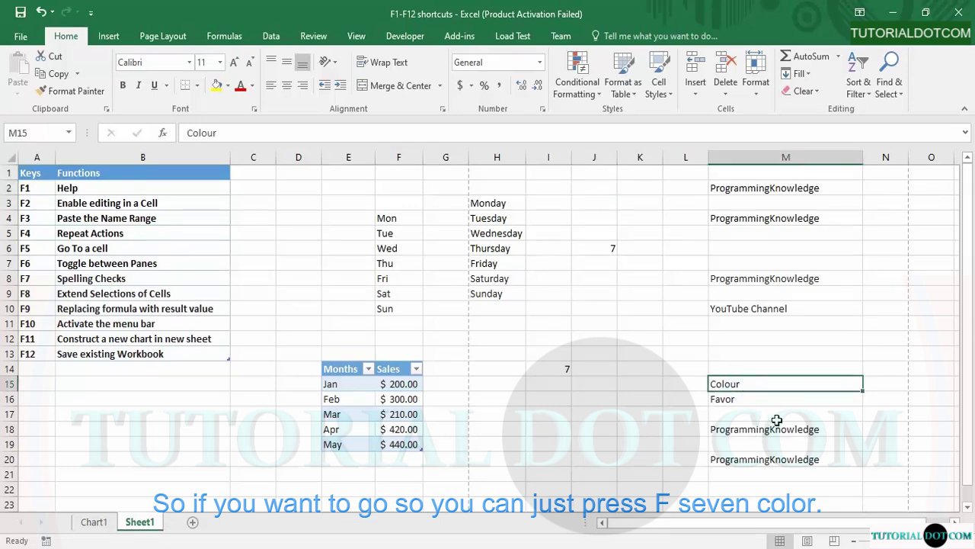
pyautogui.press('F7')
pyautogui.moveTo(762, 136); pyautogui.dragTo(415, 92)
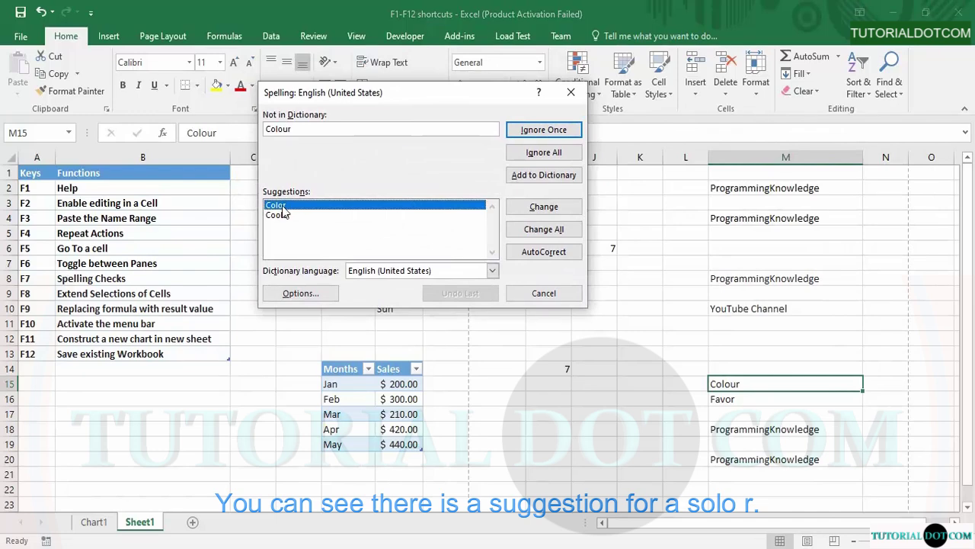
pyautogui.click(516, 213)
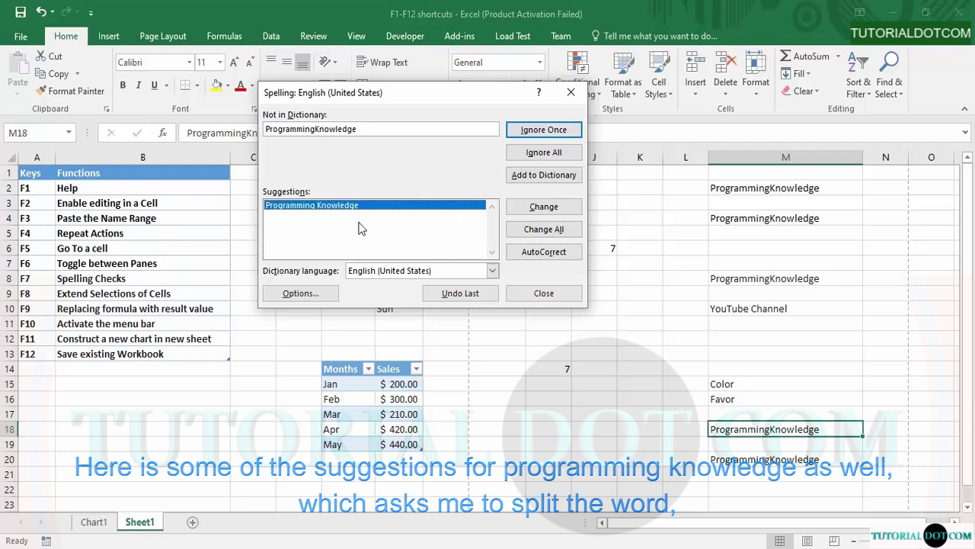
pyautogui.click(543, 153)
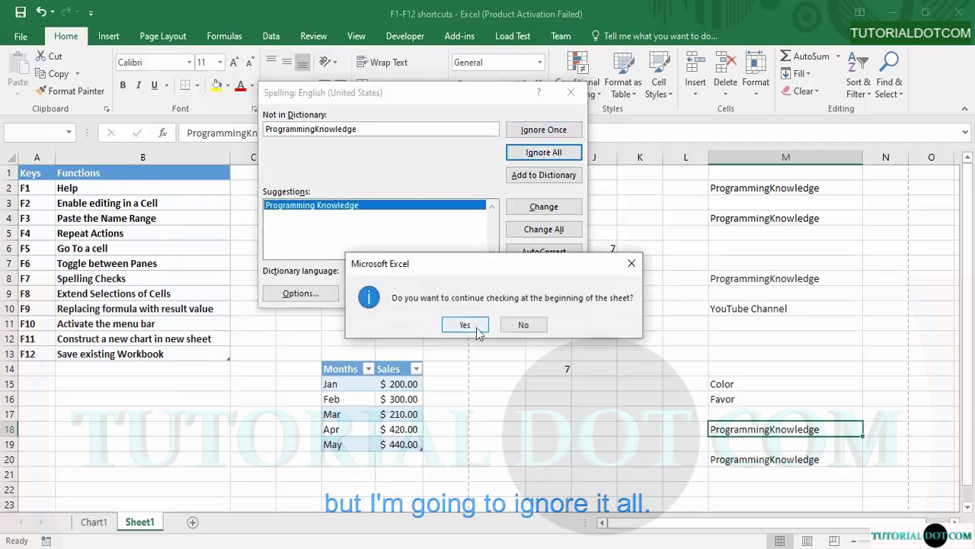
pyautogui.click(474, 325)
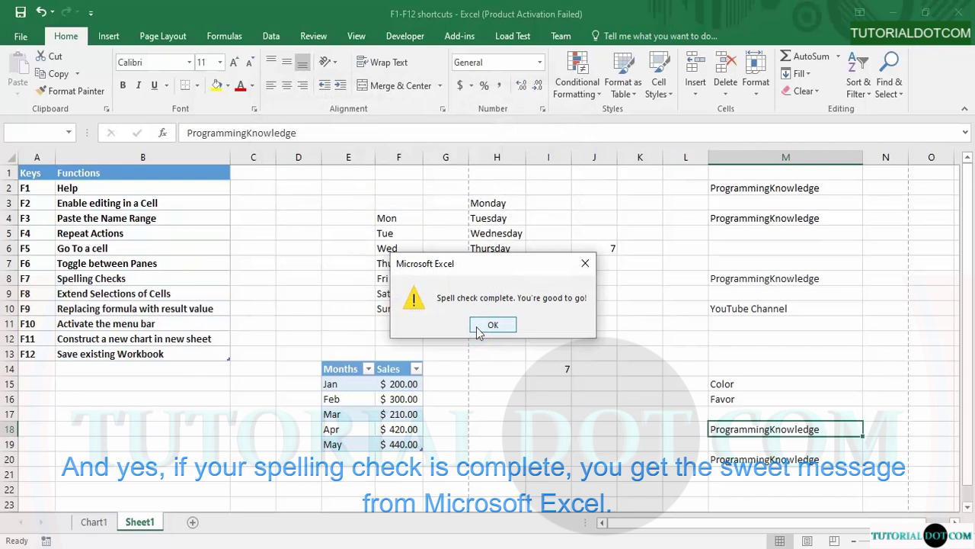
pyautogui.click(492, 326)
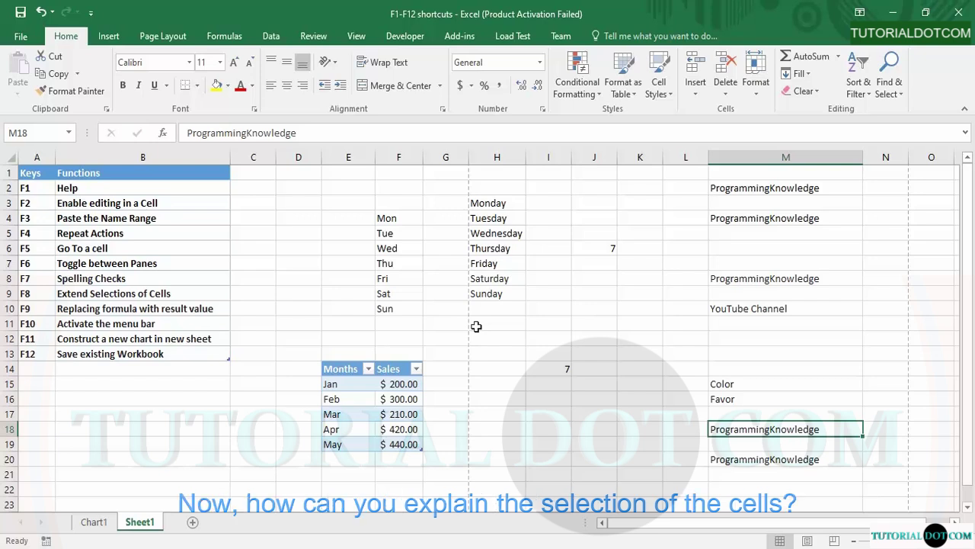
# Step: Select the cell block H3:I4, starting at Monday in the full weekday list
pyautogui.doubleClick(496, 202)
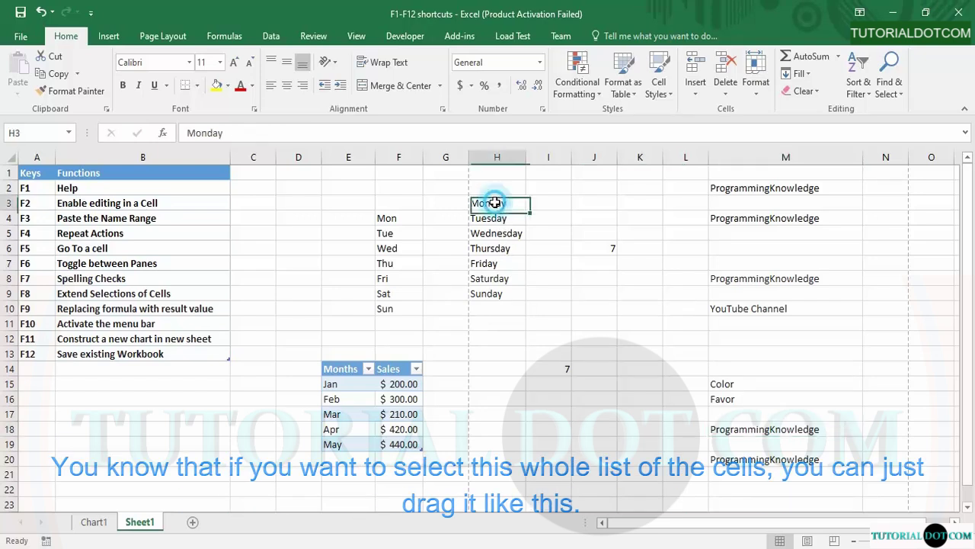
pyautogui.click(538, 276)
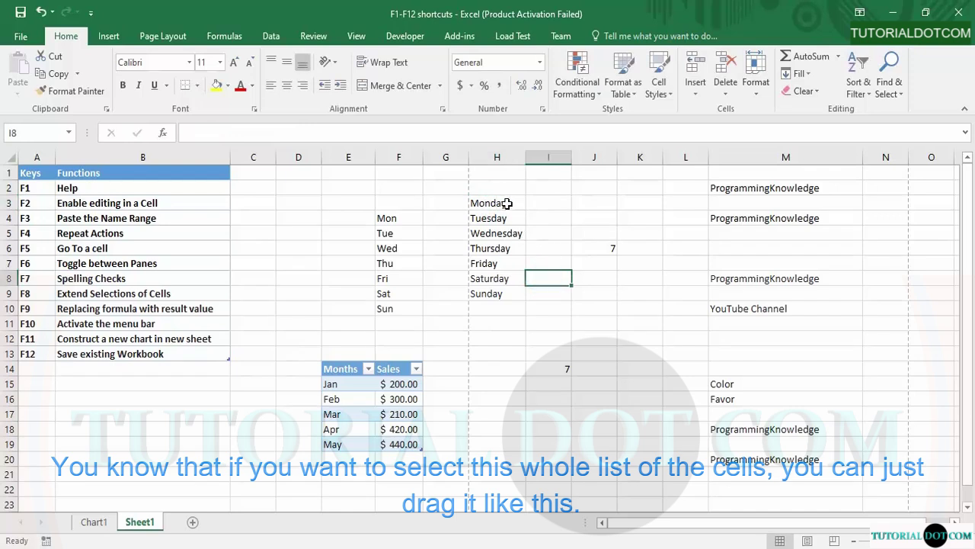
pyautogui.moveTo(495, 204); pyautogui.dragTo(579, 235)
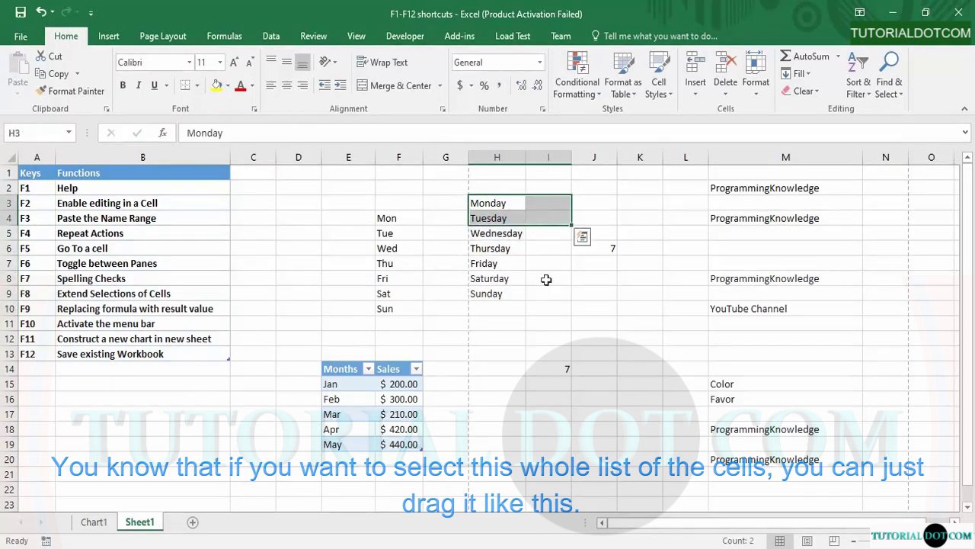
# Step: Clear the block selection and make cell H3 (Monday) the active cell
pyautogui.click(548, 279)
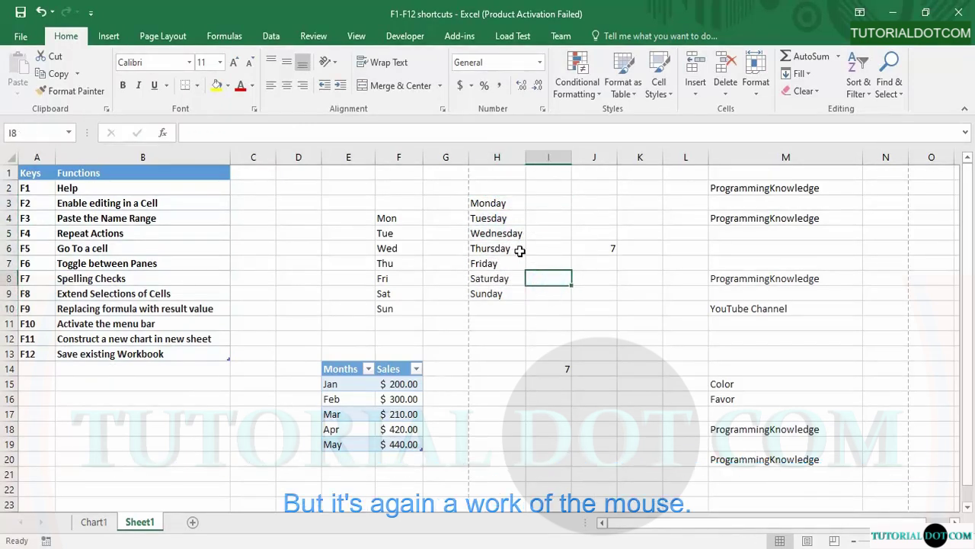
pyautogui.press('Left')
pyautogui.press('Up')
pyautogui.press('Up')
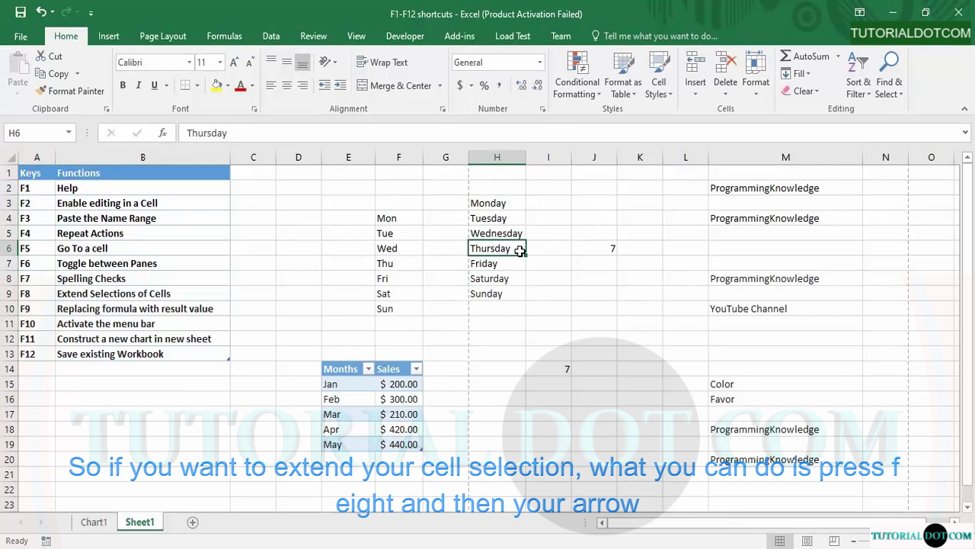
pyautogui.press('Up')
pyautogui.press('Up')
pyautogui.press('Up')
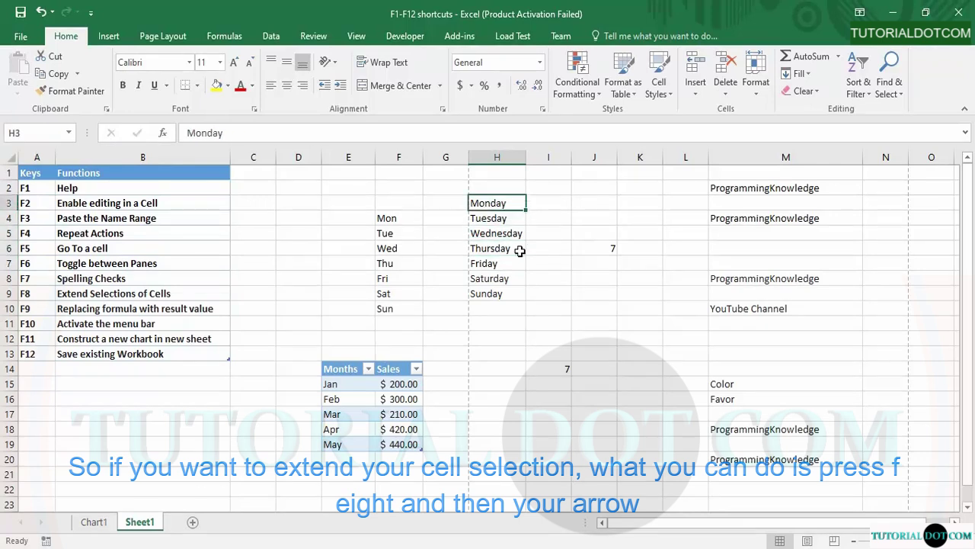
# Step: Turn on Extend Selection mode at H3 and extend the selection down column H to row 17
pyautogui.press('F8')
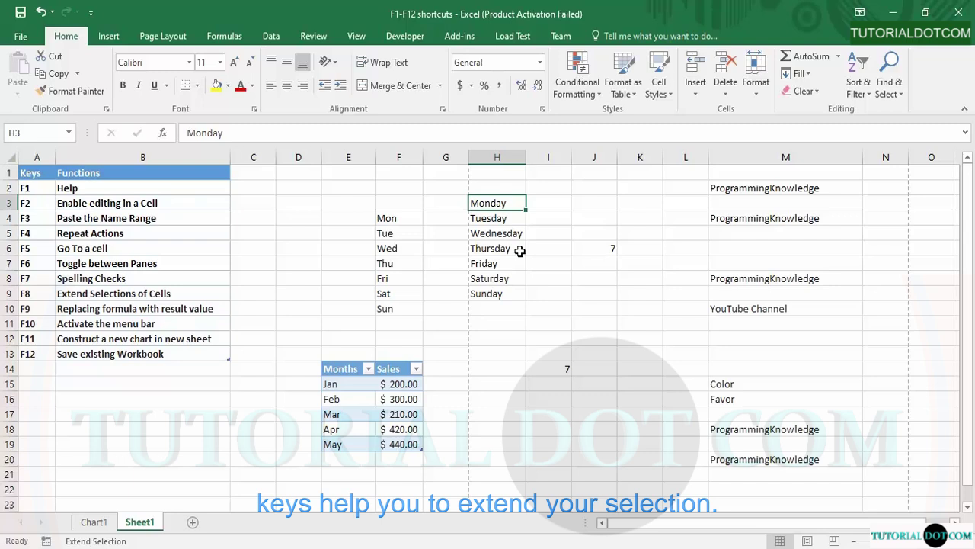
pyautogui.press('Down')
pyautogui.press('Down')
pyautogui.press('Down')
pyautogui.press('Down')
pyautogui.press('Down')
pyautogui.press('Down')
pyautogui.press('Down')
pyautogui.press('Down')
pyautogui.press('Down')
pyautogui.press('Down')
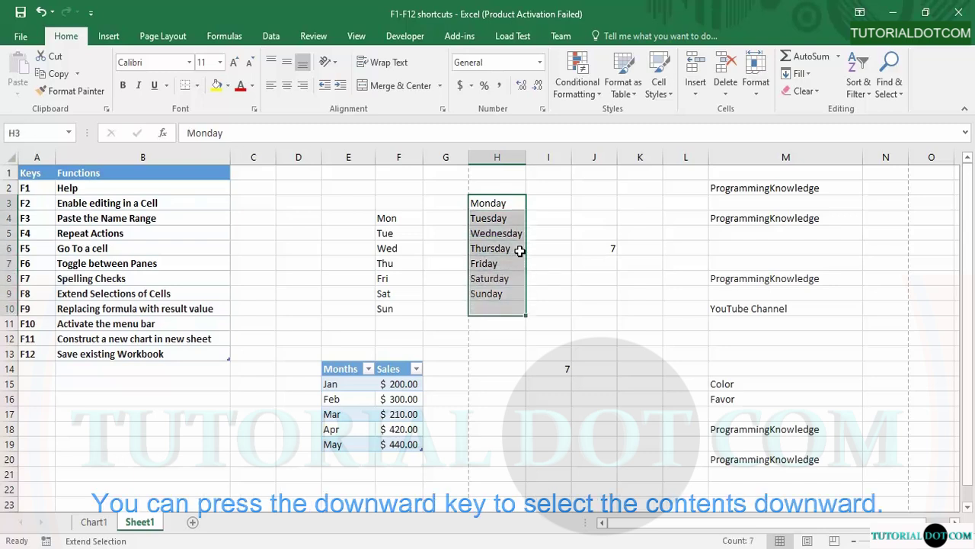
pyautogui.press('Down')
pyautogui.press('Down')
pyautogui.press('Down')
pyautogui.press('Down')
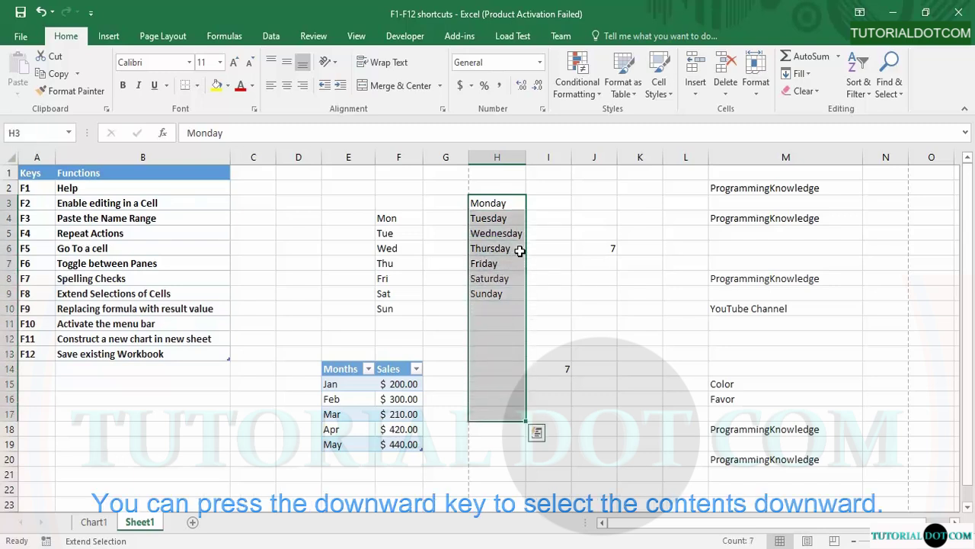
# Step: Extend the selection rightward to column L, covering H3:L17
pyautogui.press('Right')
pyautogui.press('Right')
pyautogui.press('Right')
pyautogui.press('Right')
pyautogui.press('Right')
pyautogui.press('Left')
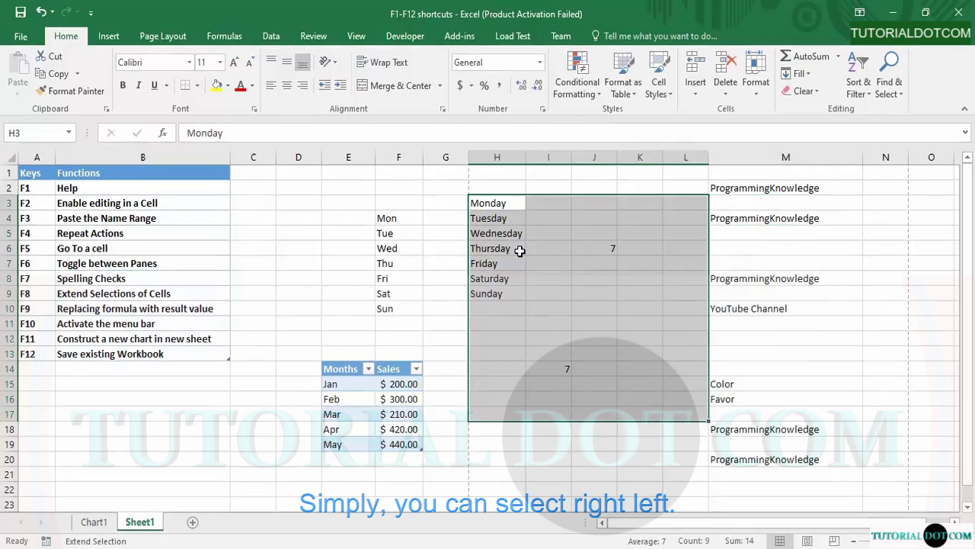
# Step: Pull the selection back and extend it leftward to column B, covering B3:H17
pyautogui.press('Left')
pyautogui.press('Left')
pyautogui.press('Left')
pyautogui.press('Left')
pyautogui.press('Left')
pyautogui.press('Left')
pyautogui.press('Left')
pyautogui.press('Left')
pyautogui.press('Left')
pyautogui.press('Left')
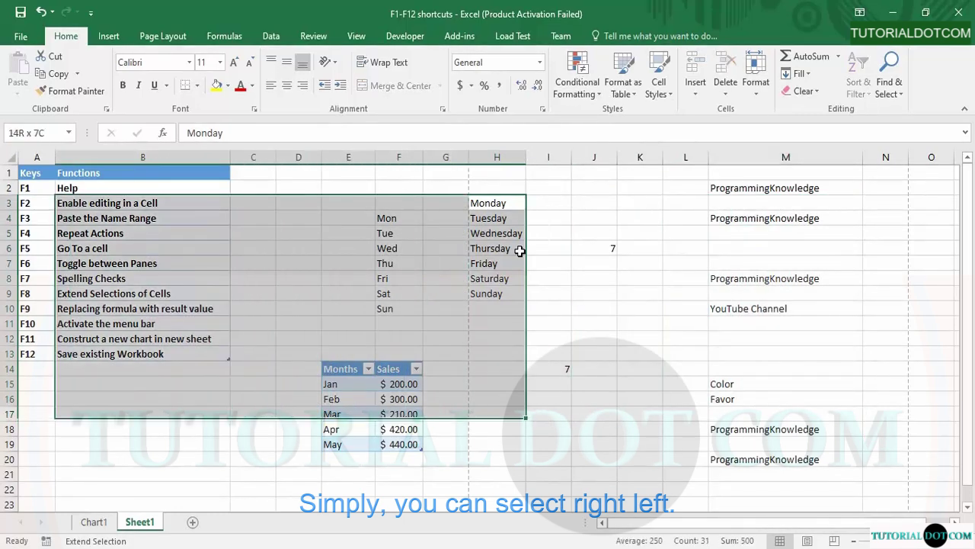
# Step: Extend the selection upward past the Monday cell to row 1, covering B1:H3
pyautogui.press('Up')
pyautogui.press('Up')
pyautogui.press('Up')
pyautogui.press('Up')
pyautogui.press('Up')
pyautogui.press('Up')
pyautogui.press('Up')
pyautogui.press('Up')
pyautogui.press('Up')
pyautogui.press('Up')
pyautogui.press('Up')
pyautogui.press('Up')
pyautogui.press('Up')
pyautogui.press('Up')
pyautogui.press('Up')
pyautogui.press('Up')
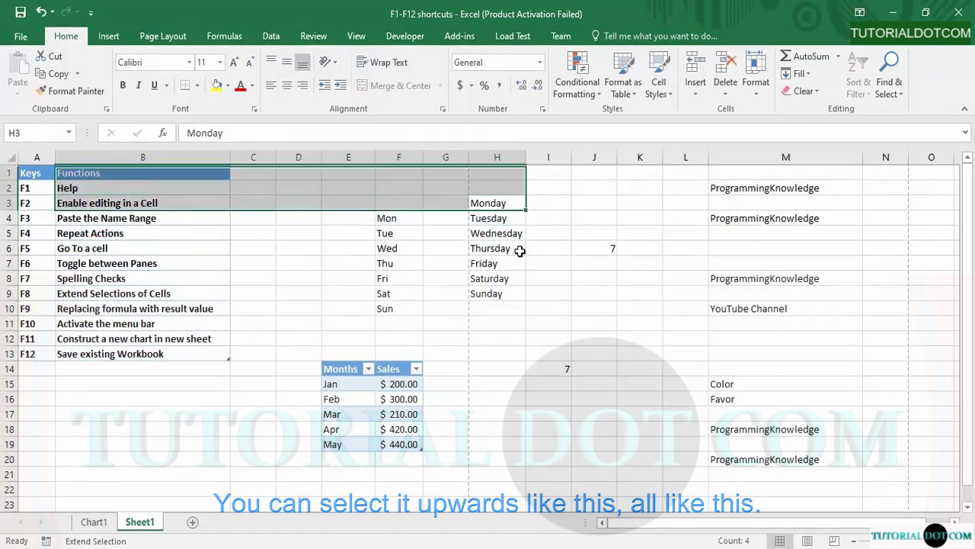
# Step: Lower the selection's upper edge to row 2 and swing it rightward to cover H2:J3
pyautogui.press('Down')
pyautogui.press('Right')
pyautogui.press('Right')
pyautogui.press('Right')
pyautogui.press('Right')
pyautogui.press('Right')
pyautogui.press('Right')
pyautogui.press('Right')
pyautogui.press('Right')
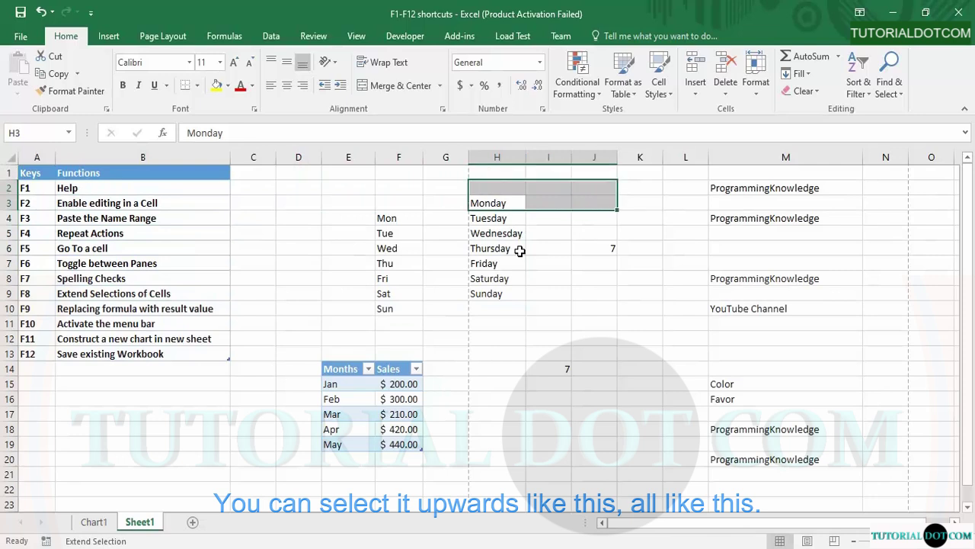
# Step: Extend the selection down to row 13 and leftward to column F, covering F3:H13
pyautogui.press('Down')
pyautogui.press('Down')
pyautogui.press('Down')
pyautogui.press('Down')
pyautogui.press('Down')
pyautogui.press('Down')
pyautogui.press('Down')
pyautogui.press('Down')
pyautogui.press('Down')
pyautogui.press('Down')
pyautogui.press('Down')
pyautogui.press('Left')
pyautogui.press('Left')
pyautogui.press('Left')
pyautogui.press('Left')
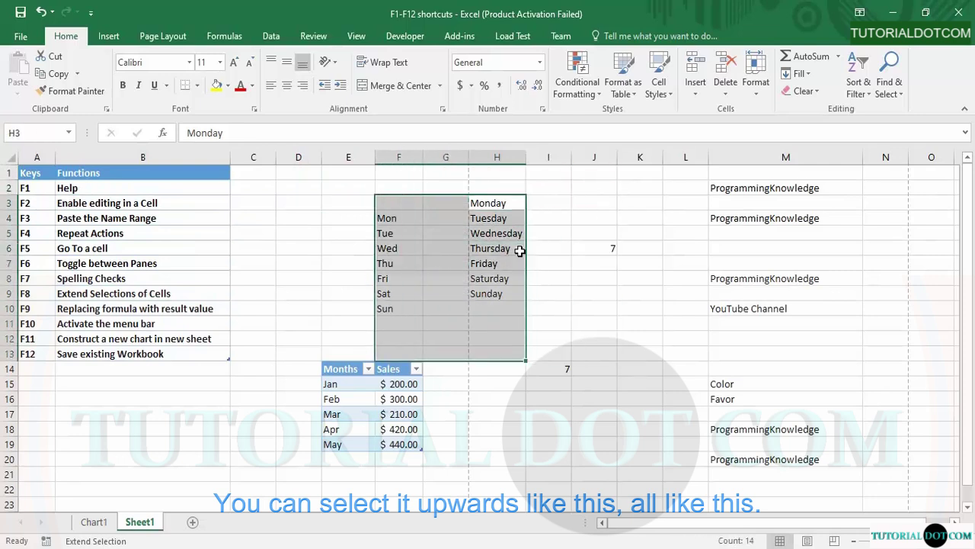
# Step: Reduce the selection to the weekday list H3:H9 and leave Extend Selection mode
pyautogui.press('Right')
pyautogui.press('Right')
pyautogui.press('Down')
pyautogui.press('Down')
pyautogui.press('Up')
pyautogui.press('Up')
pyautogui.press('Up')
pyautogui.press('Up')
pyautogui.press('Up')
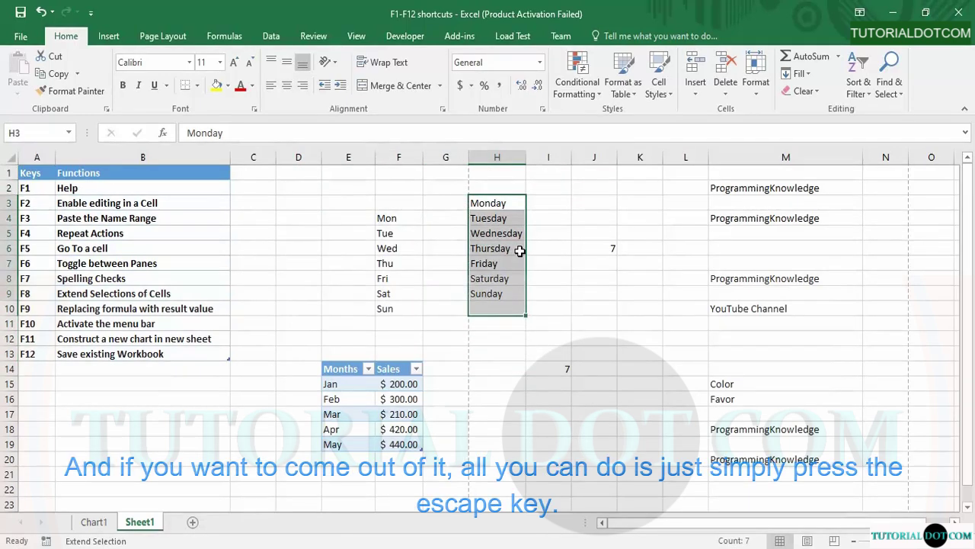
pyautogui.press('Up')
pyautogui.press('Escape')
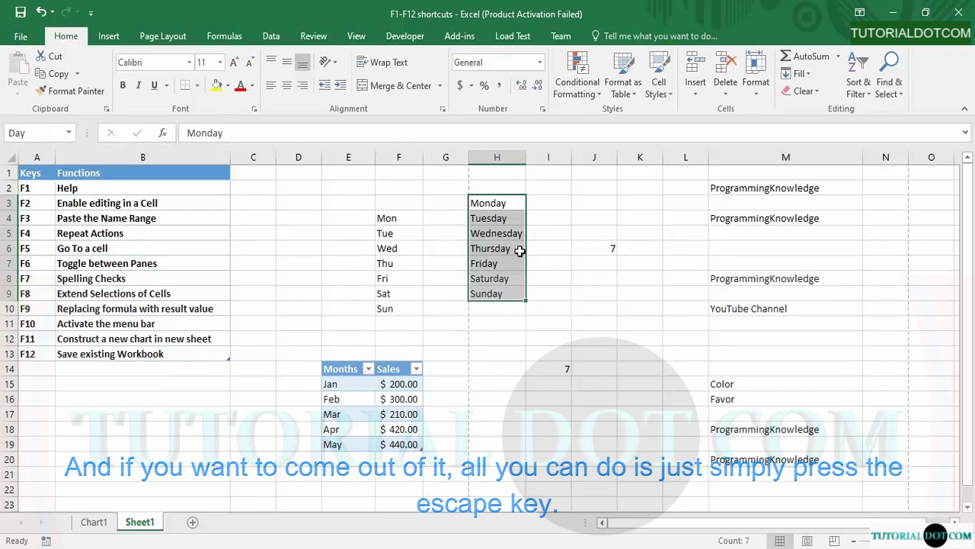
# Step: Move the active cell normally down to H12, across the row and back, and up to H8
pyautogui.press('Down')
pyautogui.press('Down')
pyautogui.press('Down')
pyautogui.press('Down')
pyautogui.press('Down')
pyautogui.press('Down')
pyautogui.press('Down')
pyautogui.press('Down')
pyautogui.press('Down')
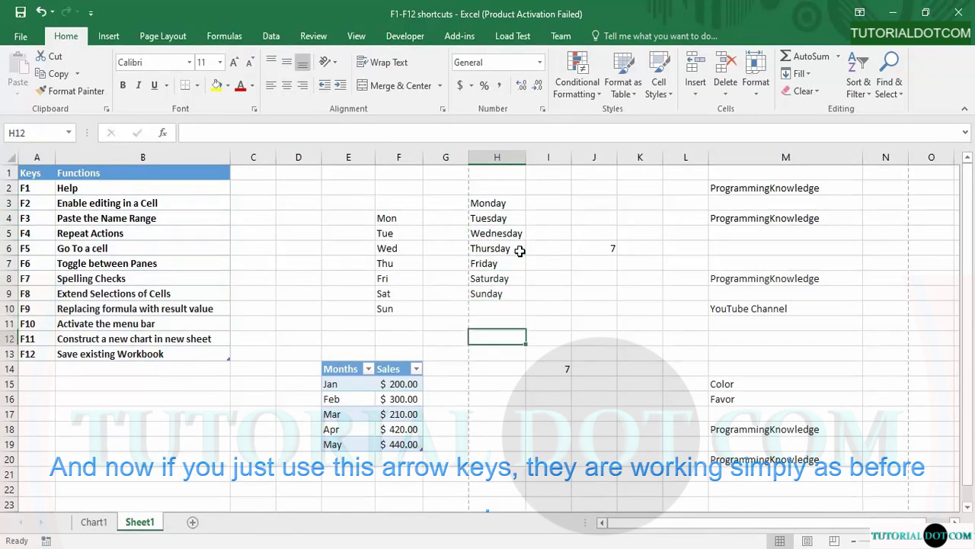
pyautogui.press('Right')
pyautogui.press('Right')
pyautogui.press('Right')
pyautogui.press('Left')
pyautogui.press('Left')
pyautogui.press('Left')
pyautogui.press('Up')
pyautogui.press('Up')
pyautogui.press('Up')
pyautogui.press('Up')
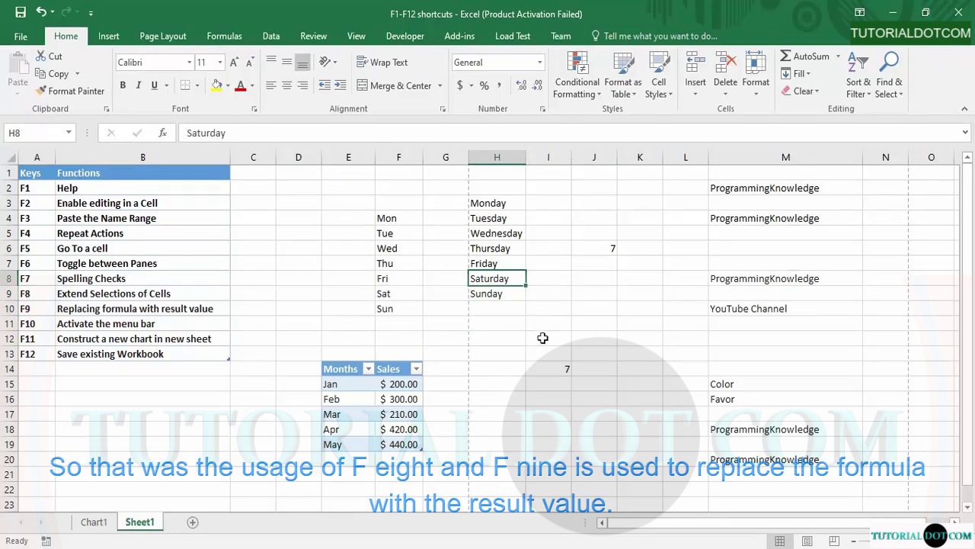
# Step: Check the content of I14, then replace the COUNTA(Day) formula in J6 with its calculated result value
pyautogui.click(568, 368)
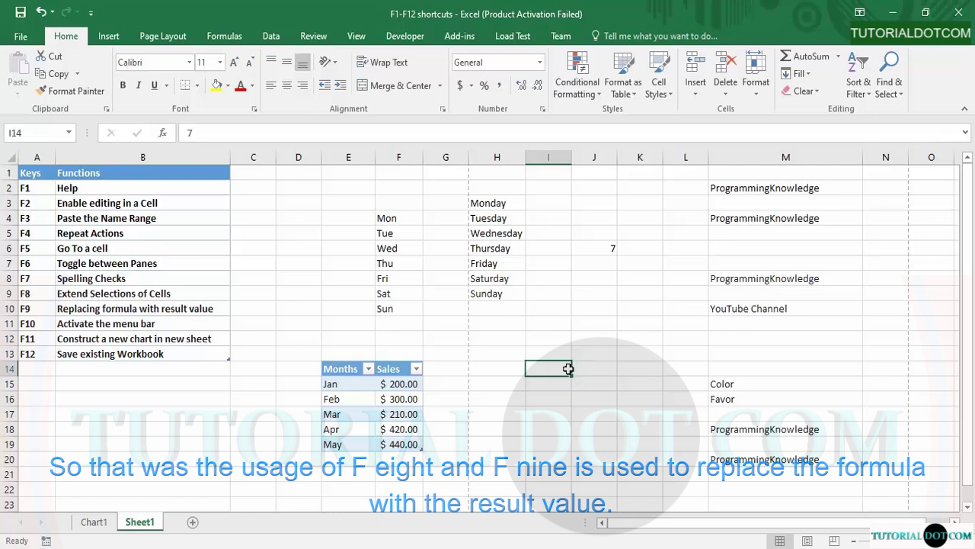
pyautogui.click(610, 249)
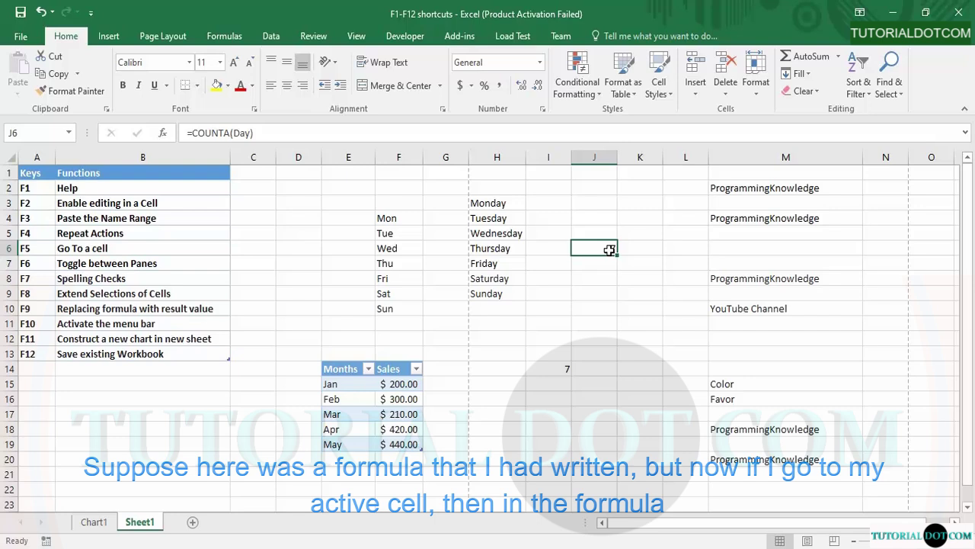
pyautogui.click(551, 133)
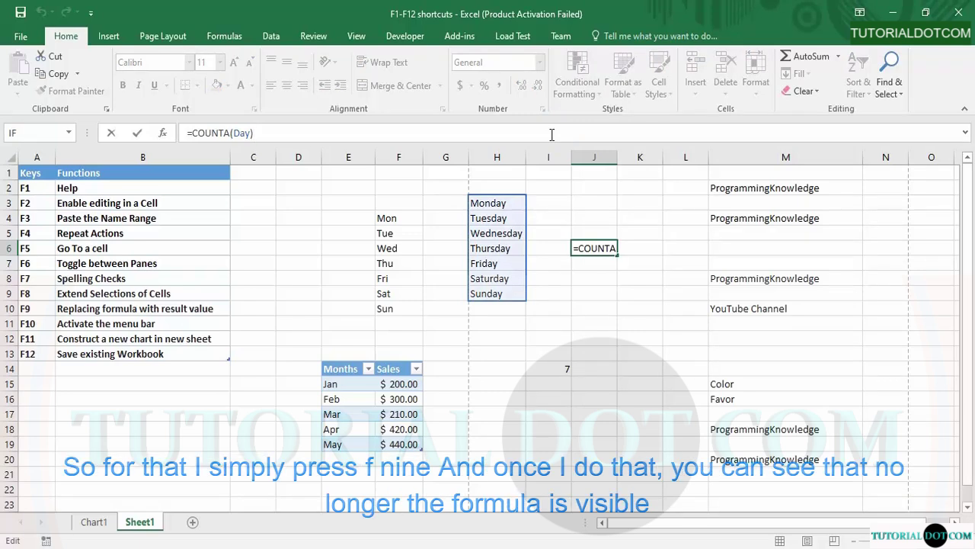
pyautogui.press('F9')
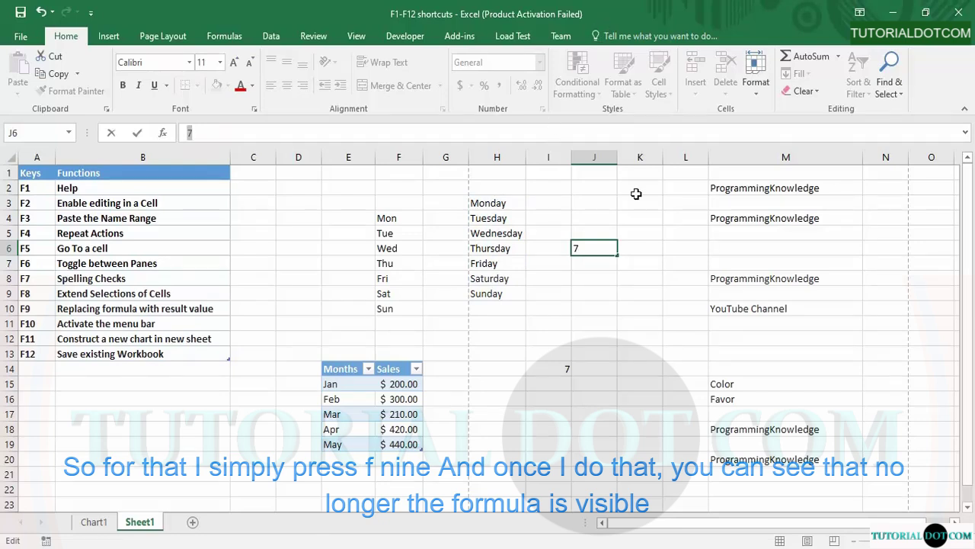
pyautogui.click(591, 264)
pyautogui.click(589, 248)
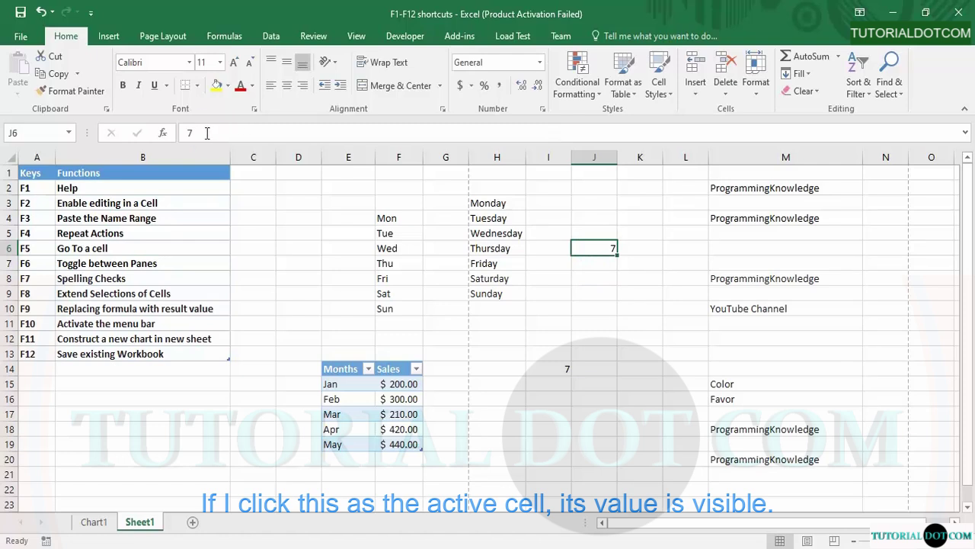
# Step: From cell J11, activate the menu bar's key tips, then return to cell J6
pyautogui.click(581, 325)
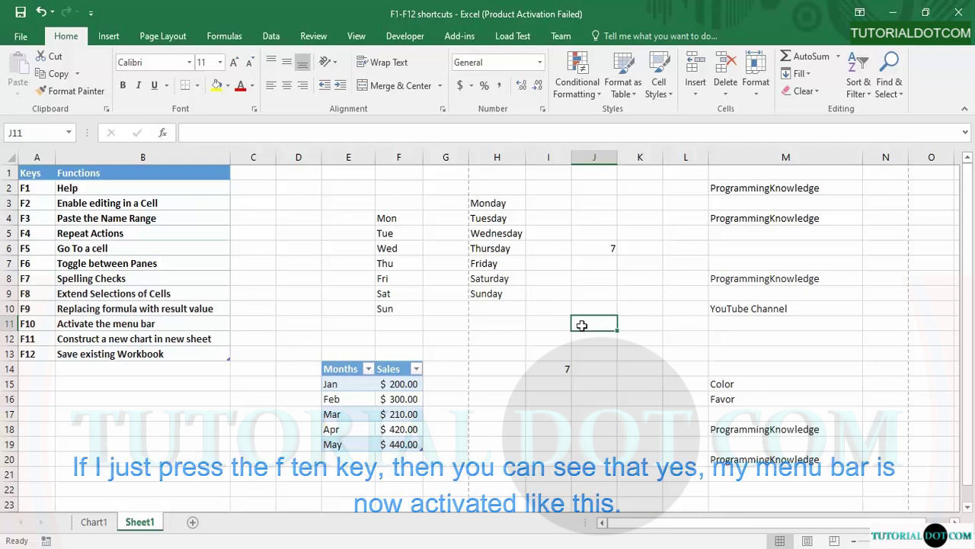
pyautogui.press('F10')
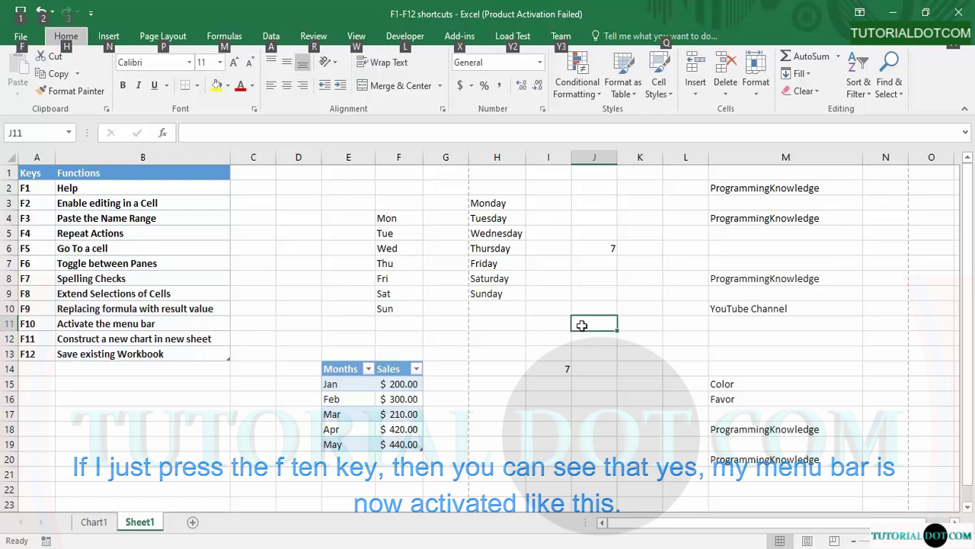
pyautogui.click(579, 250)
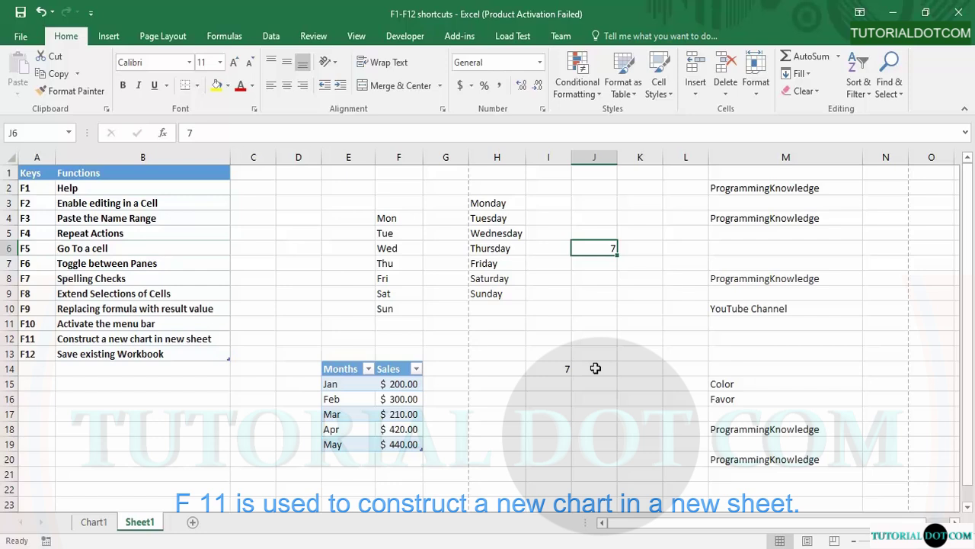
# Step: Select the Months and Sales table E14:F19 and view its column chart enlarged on the Chart1 sheet
pyautogui.moveTo(341, 372); pyautogui.dragTo(399, 442)
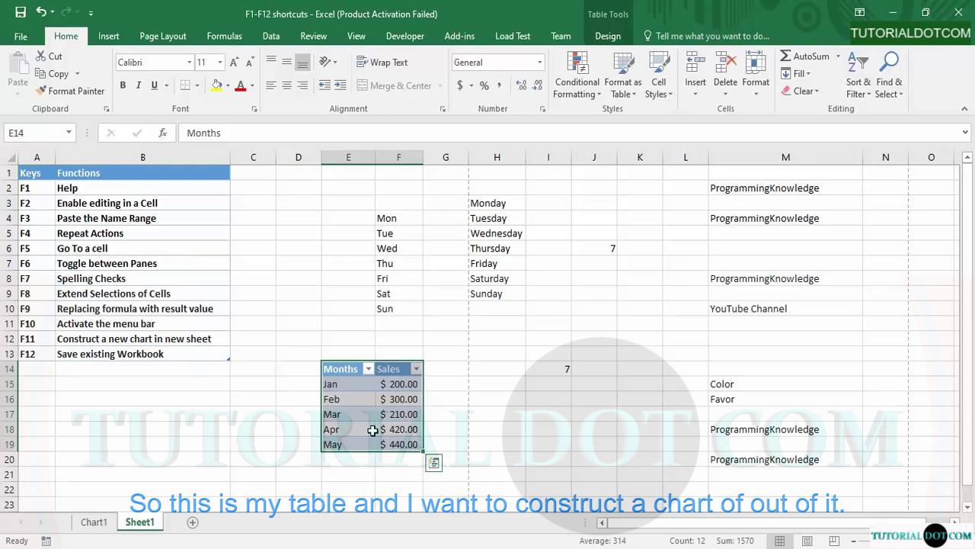
pyautogui.click(106, 521)
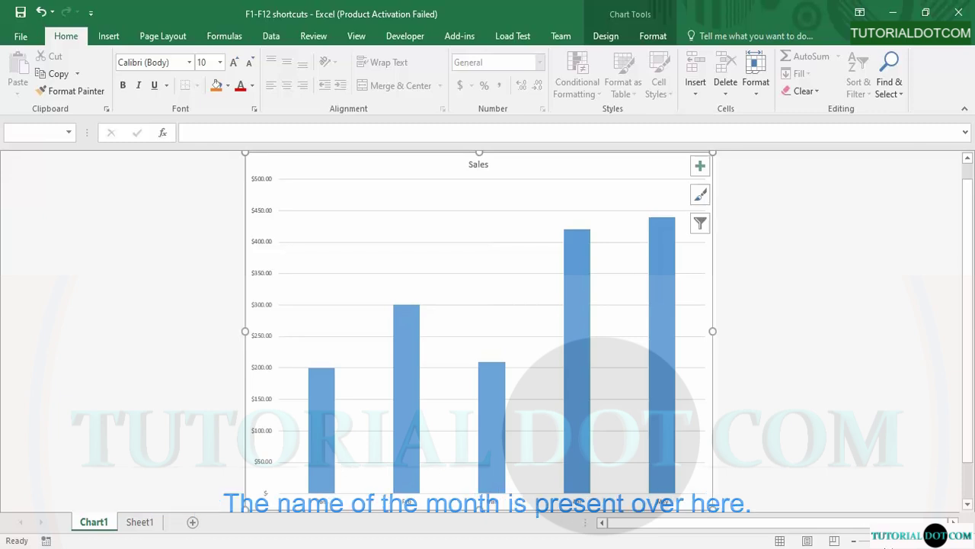
pyautogui.scroll(2, 479, 330)
pyautogui.moveTo(967, 327); pyautogui.dragTo(959, 247)
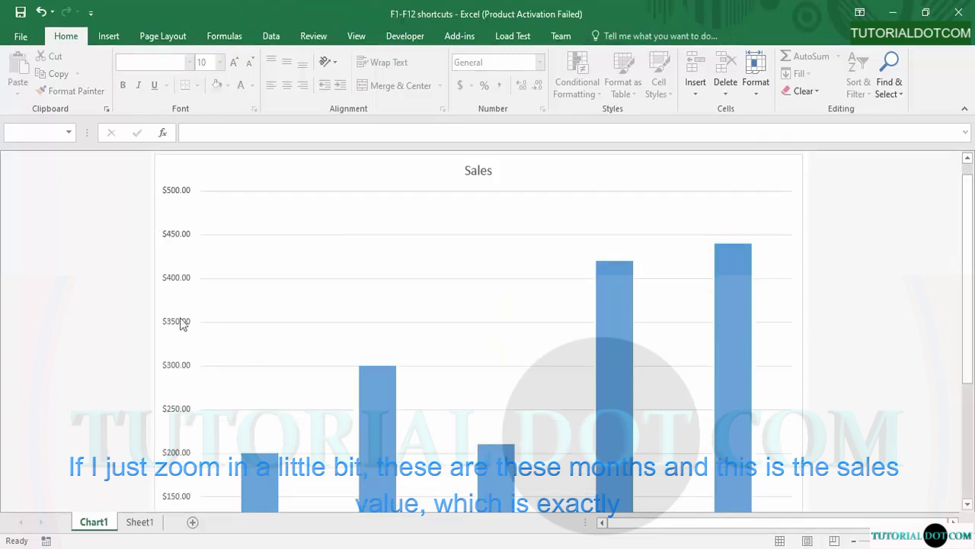
# Step: Apply the chart style with the hatched plot area and vertical gridlines to the Sales chart
pyautogui.click(452, 238)
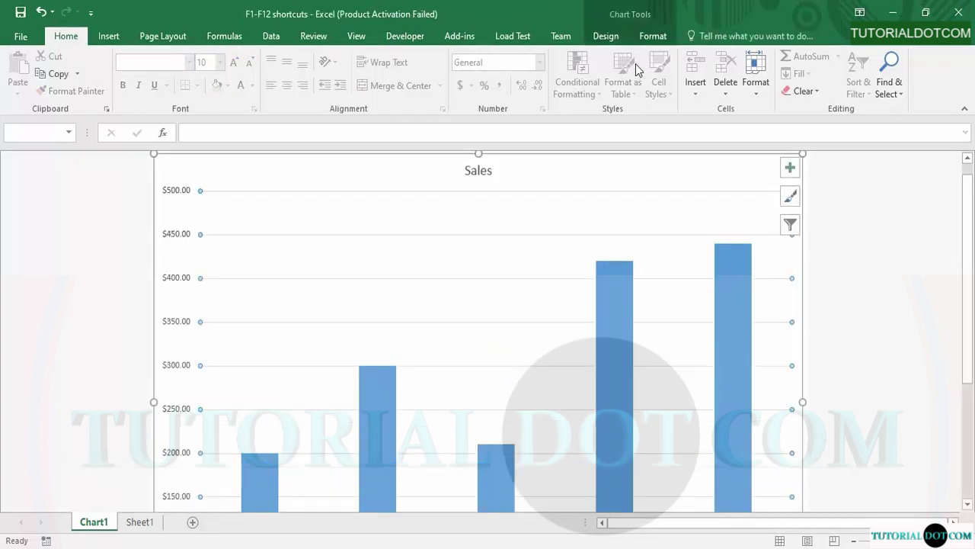
pyautogui.click(606, 36)
pyautogui.click(577, 70)
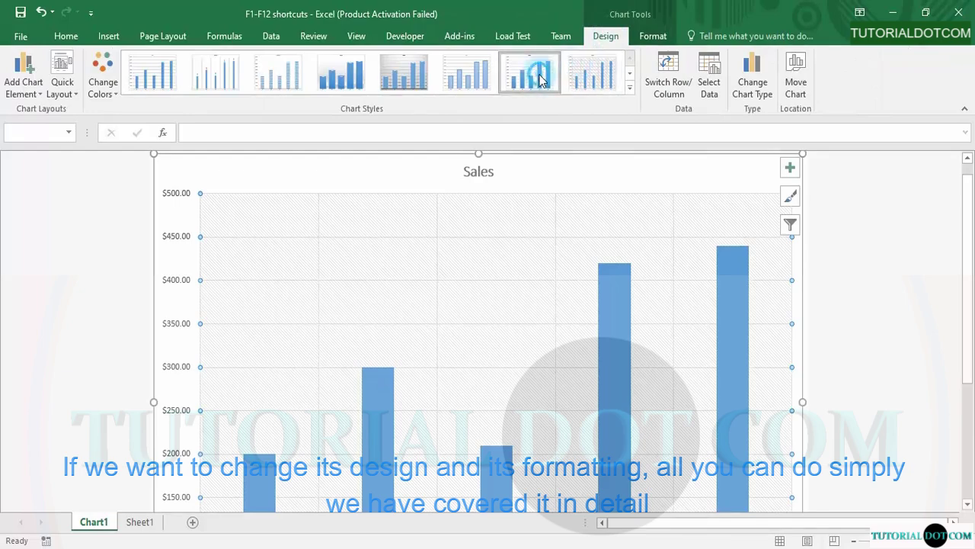
pyautogui.click(607, 84)
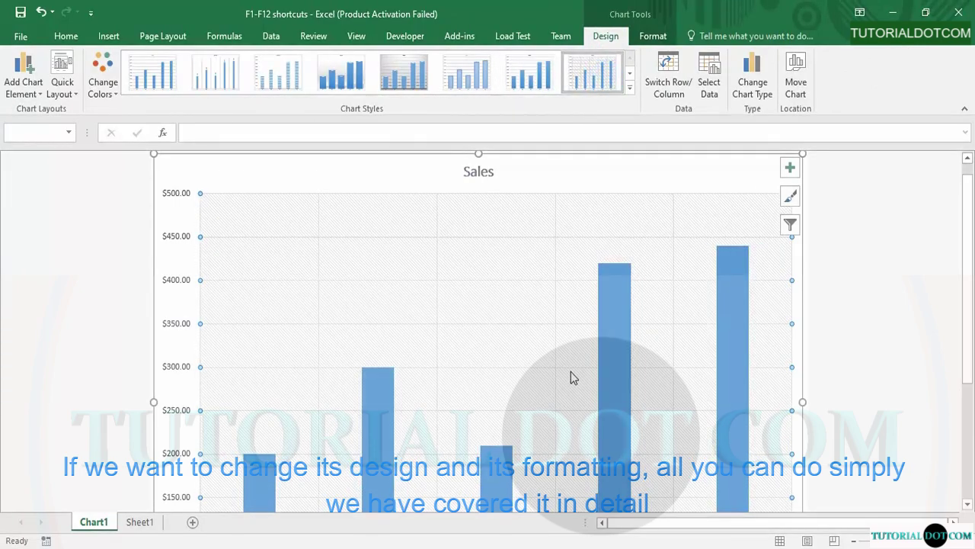
# Step: Return to Sheet1 at cell D11, bring up the Save As dialog for the workbook and cancel it
pyautogui.click(129, 522)
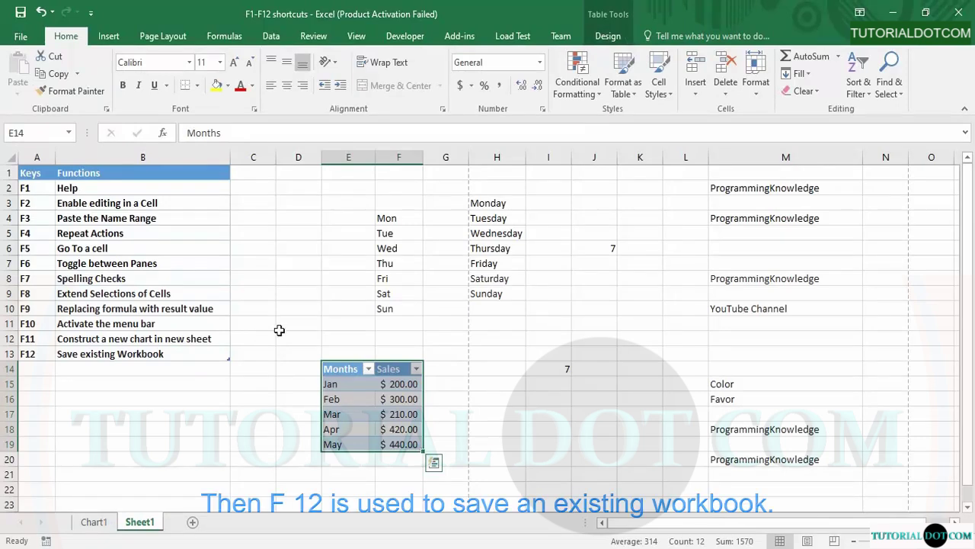
pyautogui.click(279, 328)
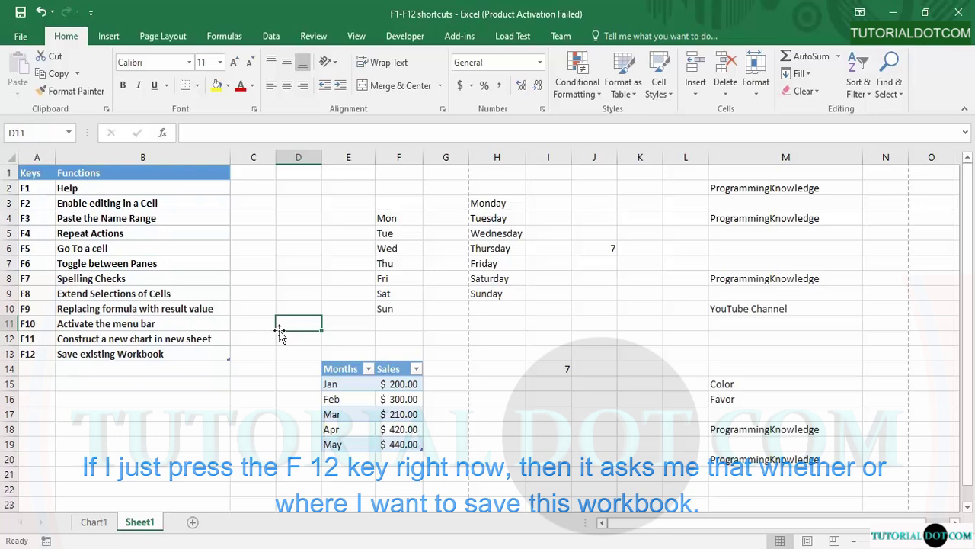
pyautogui.press('F12')
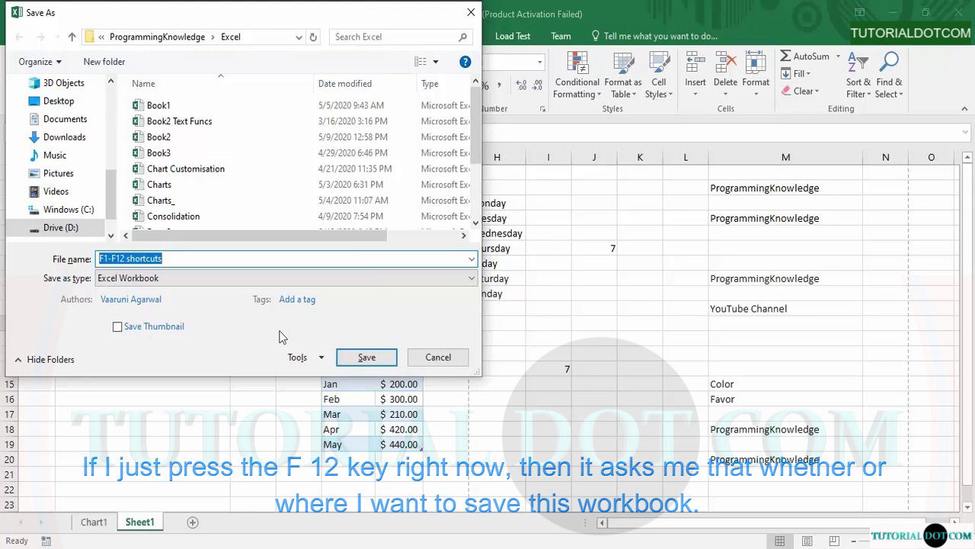
pyautogui.click(429, 364)
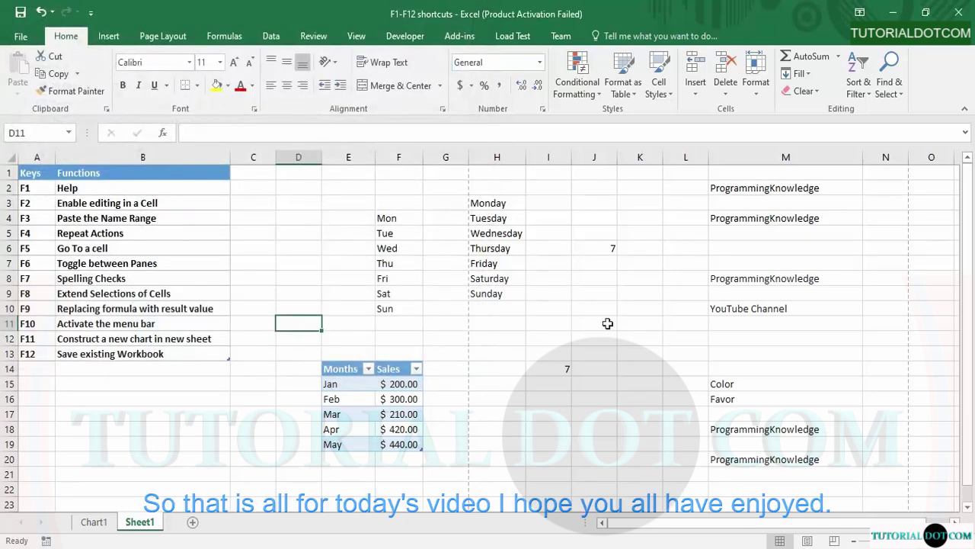